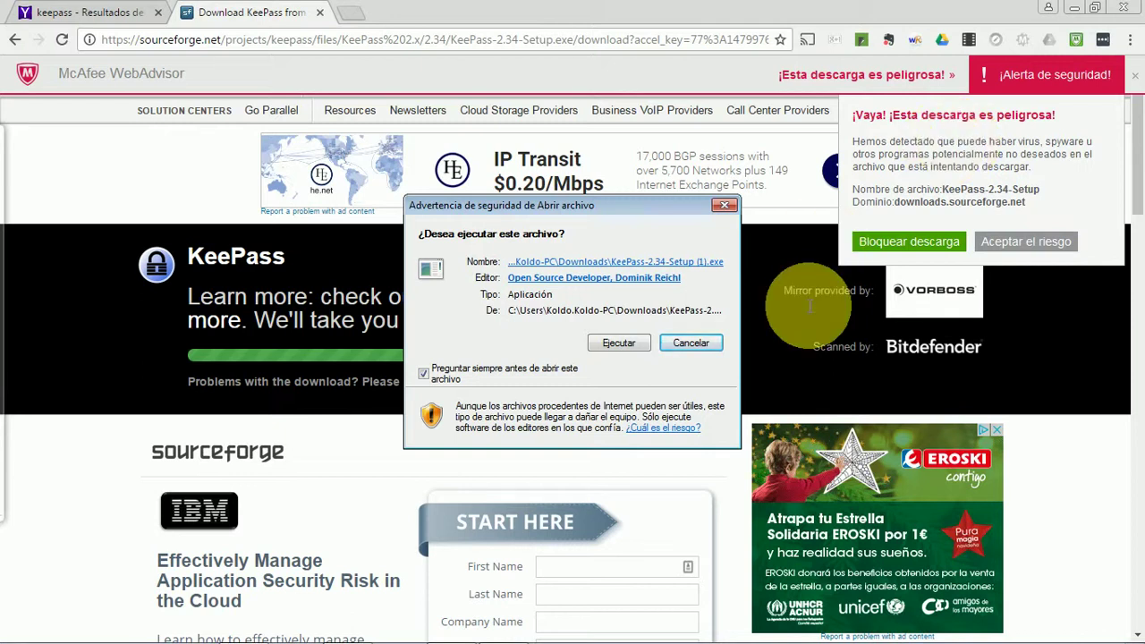
- Run the downloaded KeePass-2.34-Setup.exe from the security warning
click(626, 343)
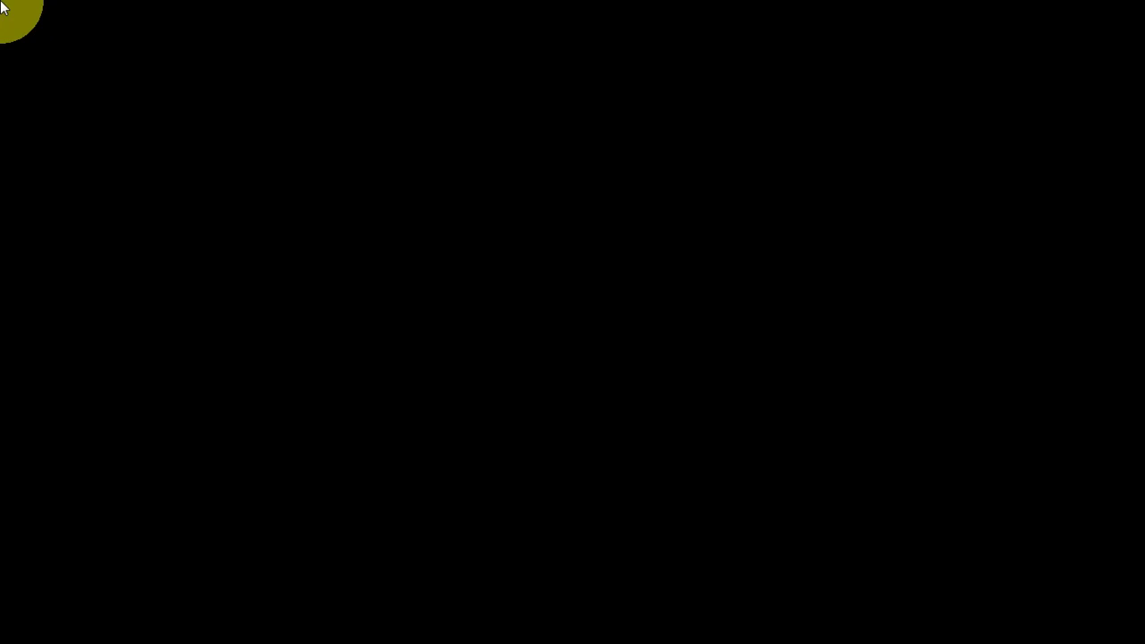
- Install KeePass in Español with the default folder, full components and a desktop icon
click(631, 353)
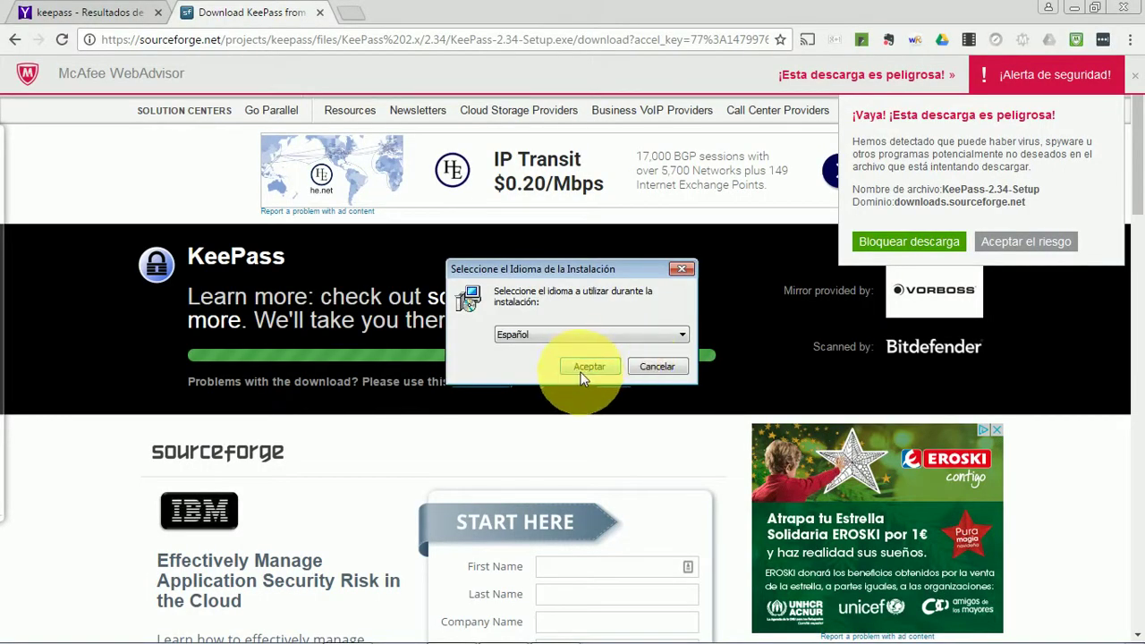
click(585, 375)
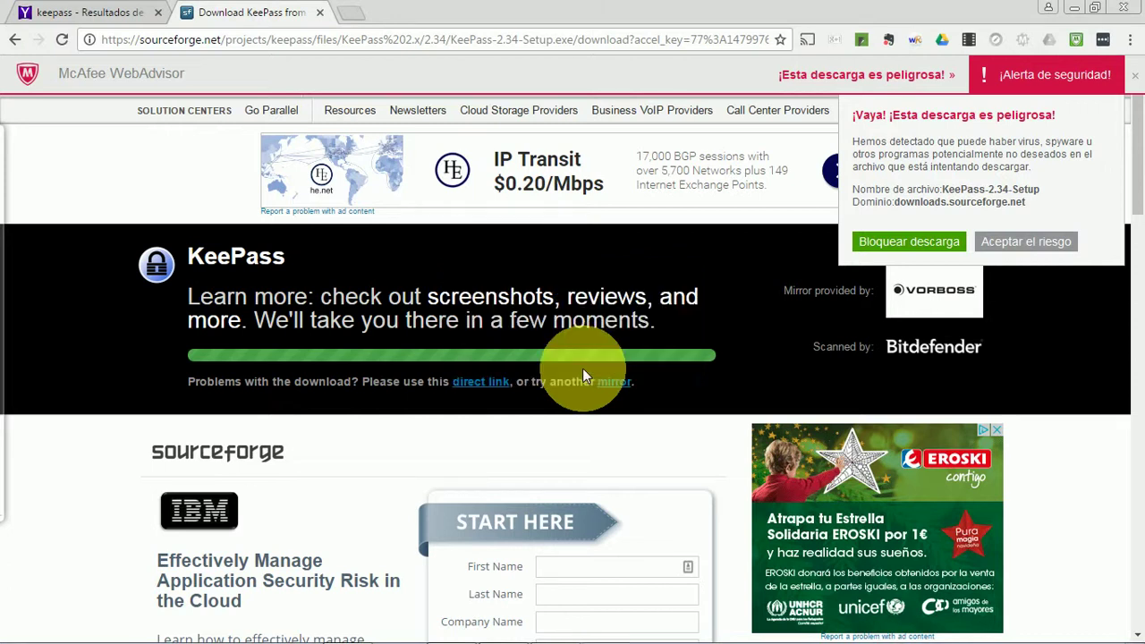
click(402, 412)
click(653, 464)
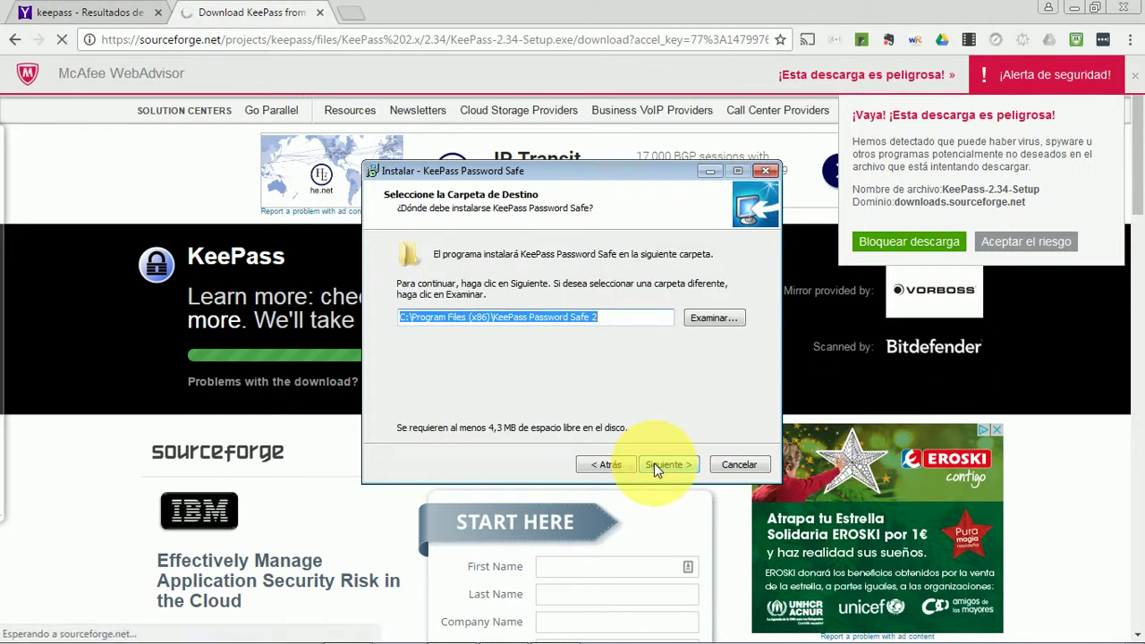
click(654, 464)
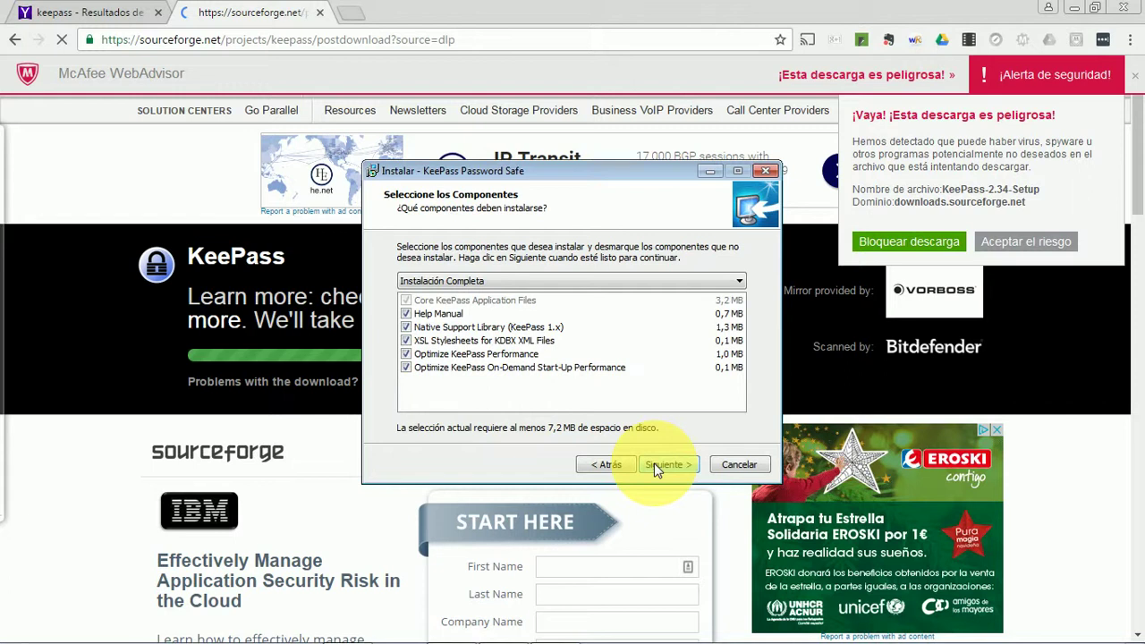
click(653, 463)
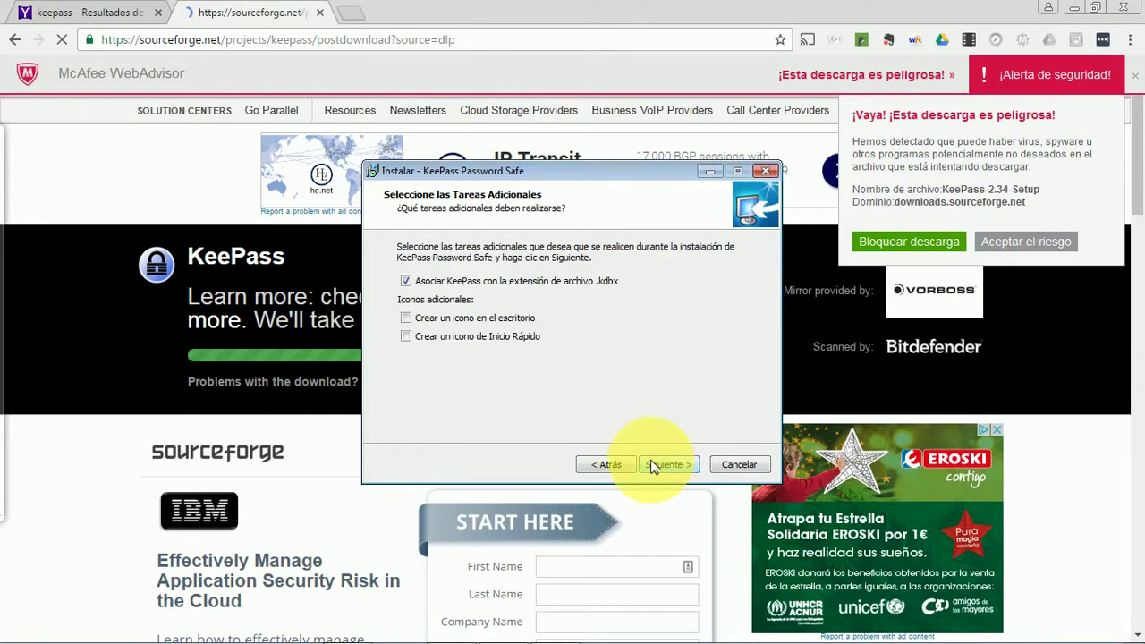
click(405, 320)
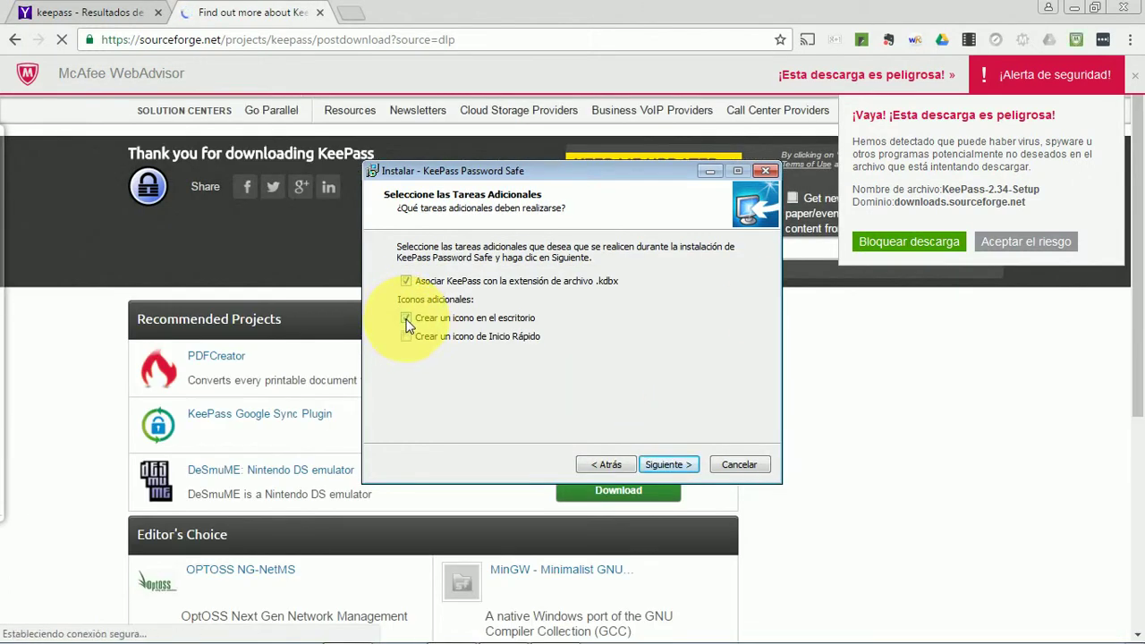
click(666, 464)
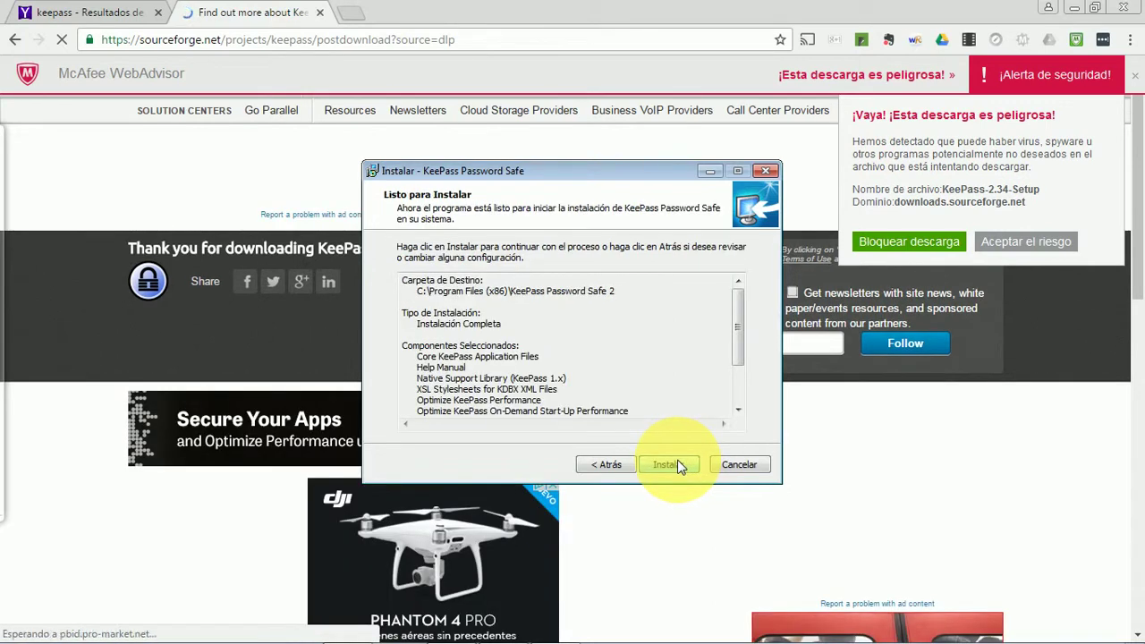
click(666, 464)
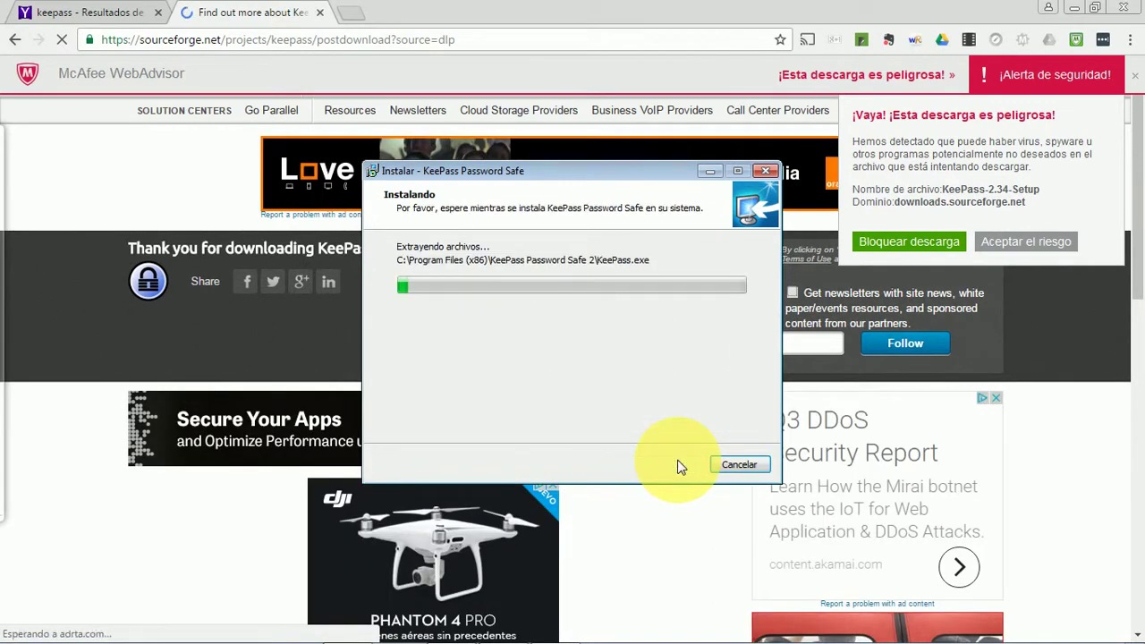
- Close the browser and finish setup without launching KeePass
click(1129, 10)
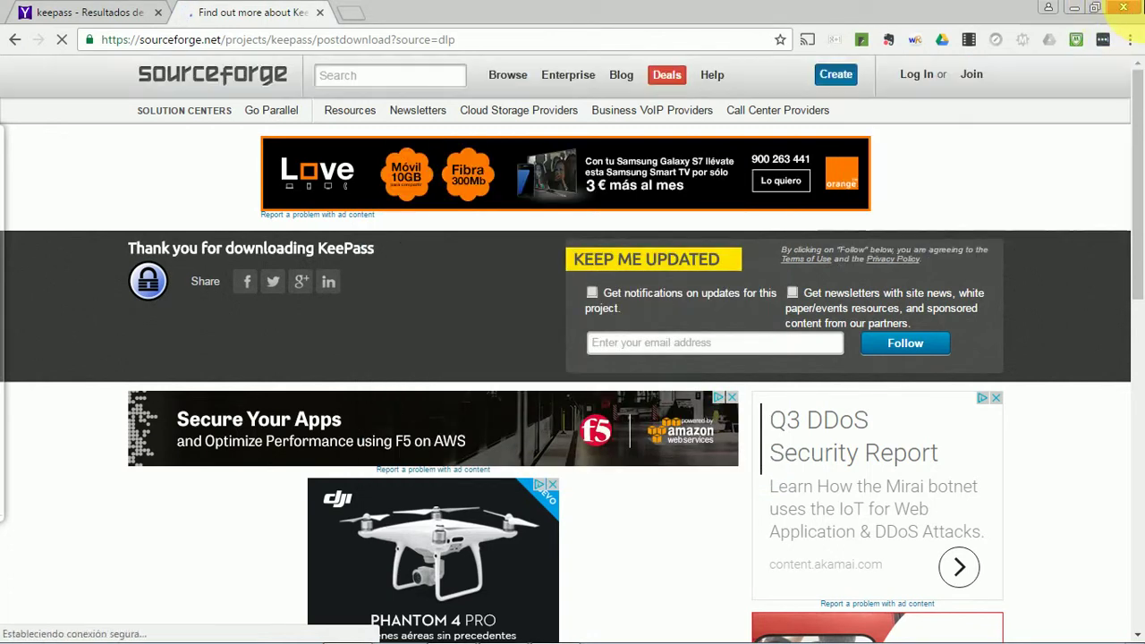
click(1135, 10)
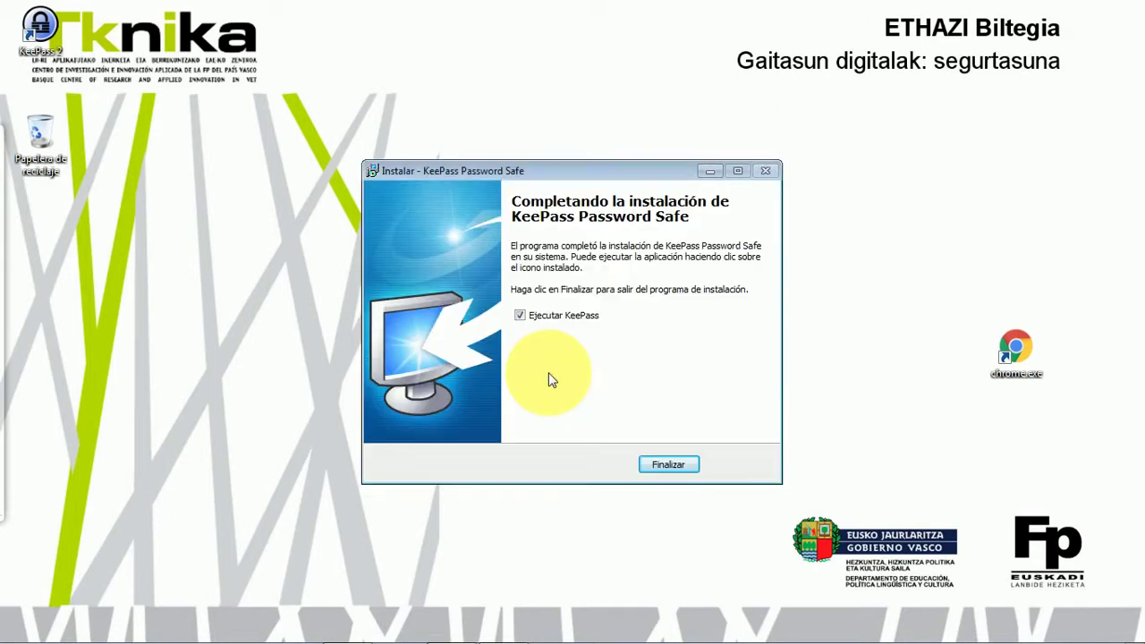
click(520, 315)
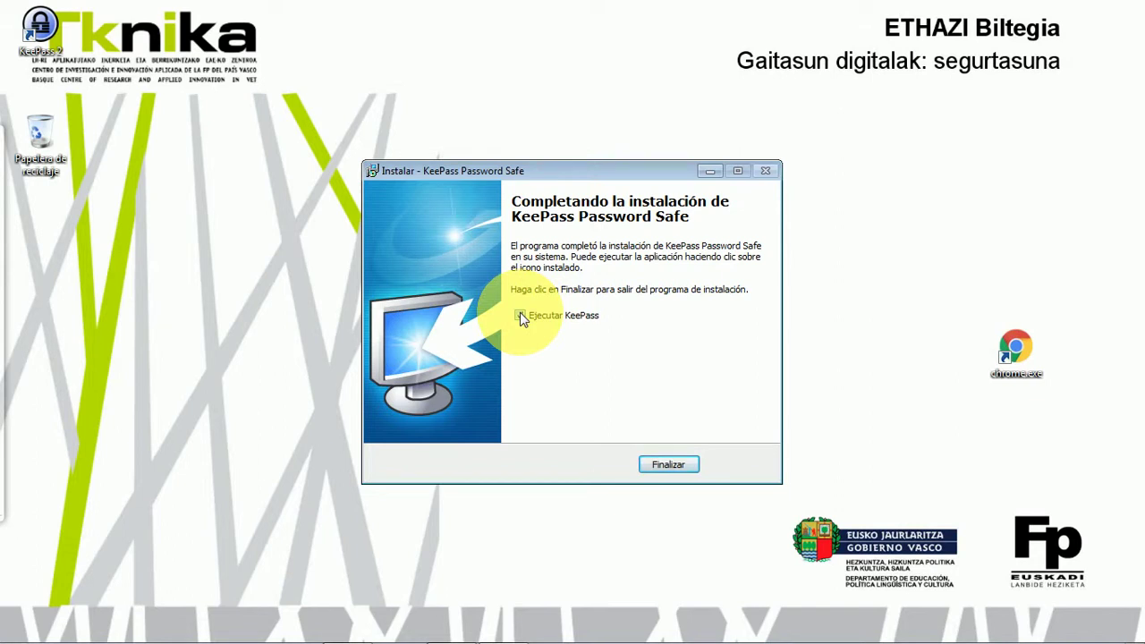
click(671, 463)
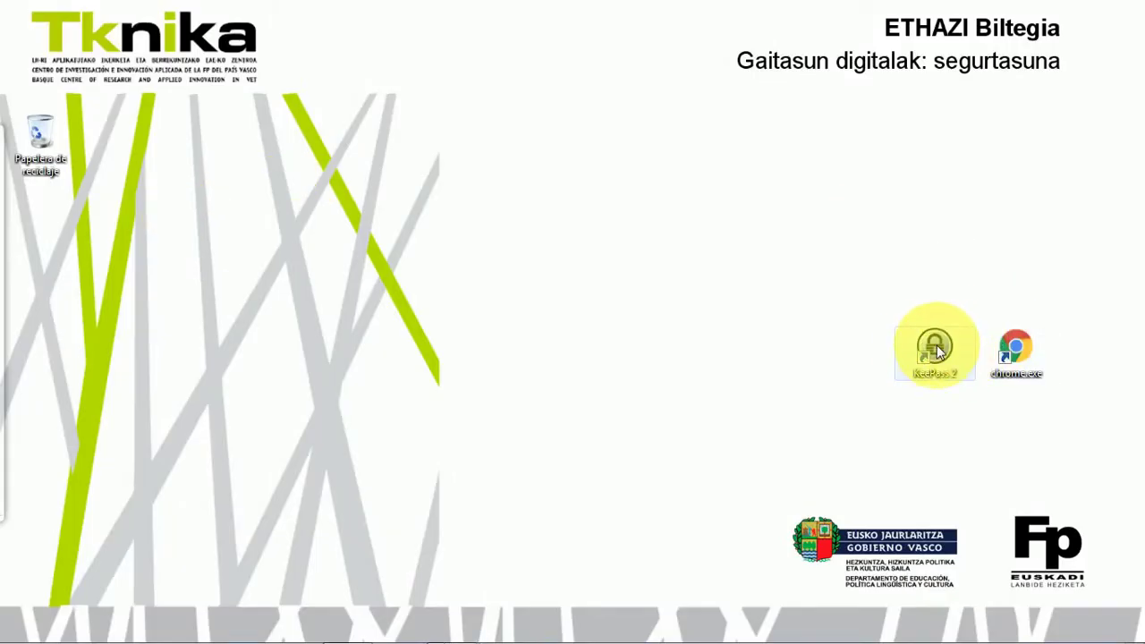
click(936, 350)
- Launch KeePass, dismiss the missing-database error, and save a new database as Escritorio\NirePasahitzak.kdbx
double_click(935, 351)
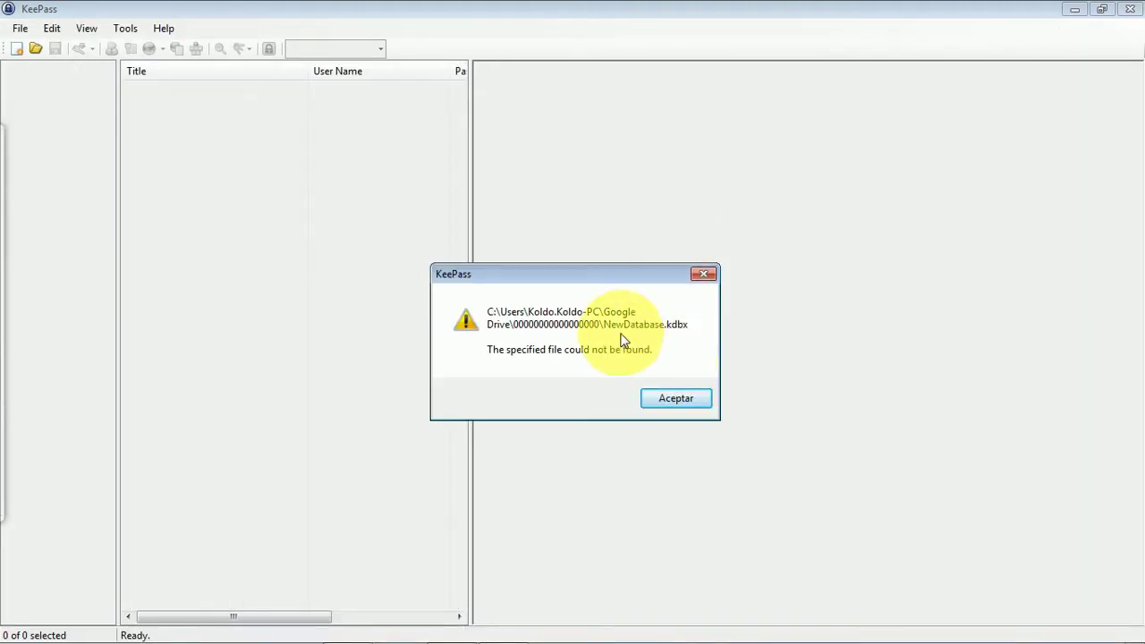
click(676, 398)
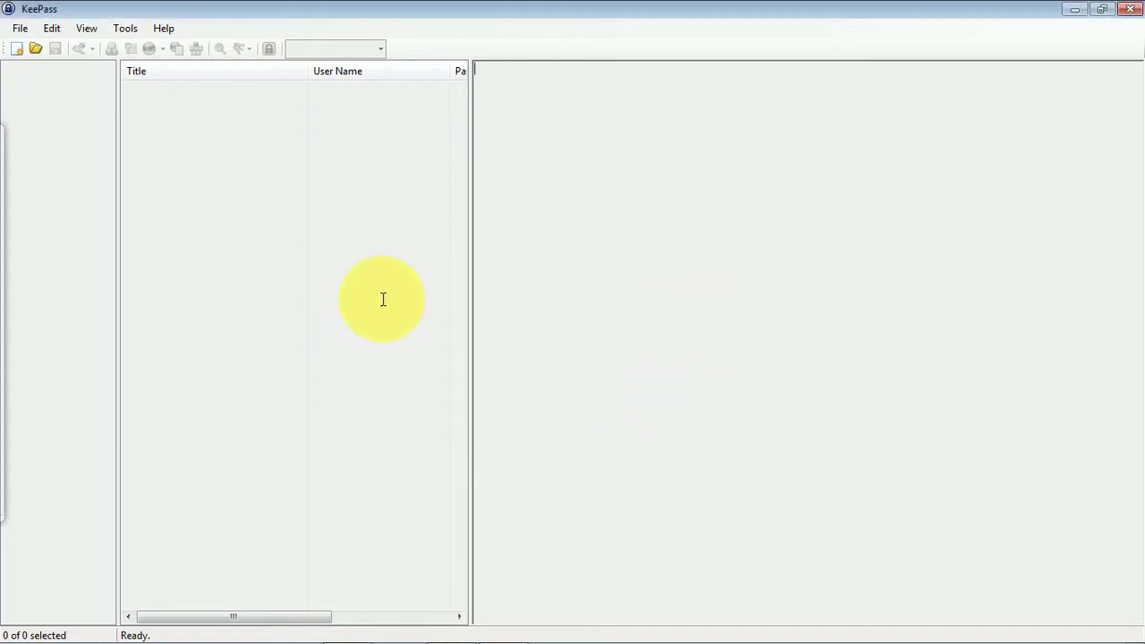
click(19, 51)
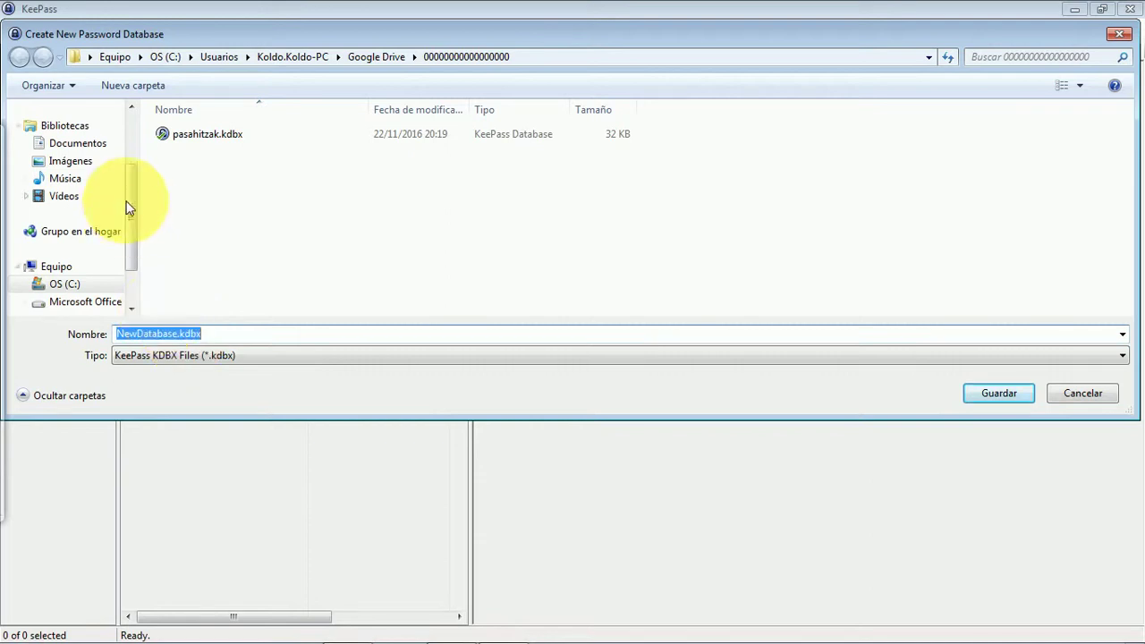
drag(131, 199, 128, 144)
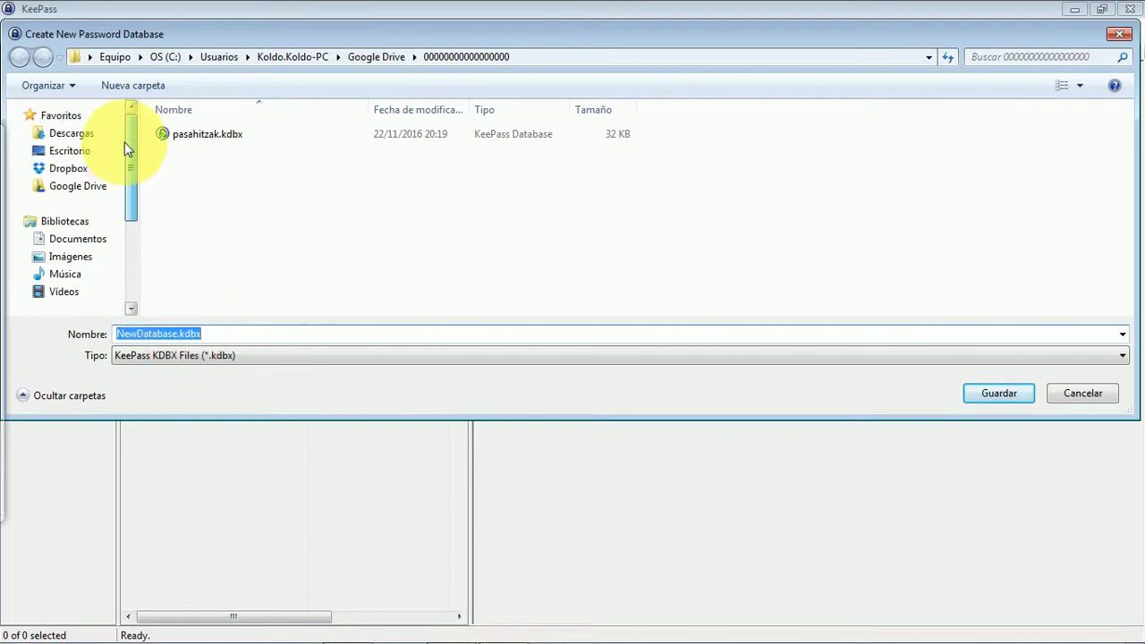
click(71, 152)
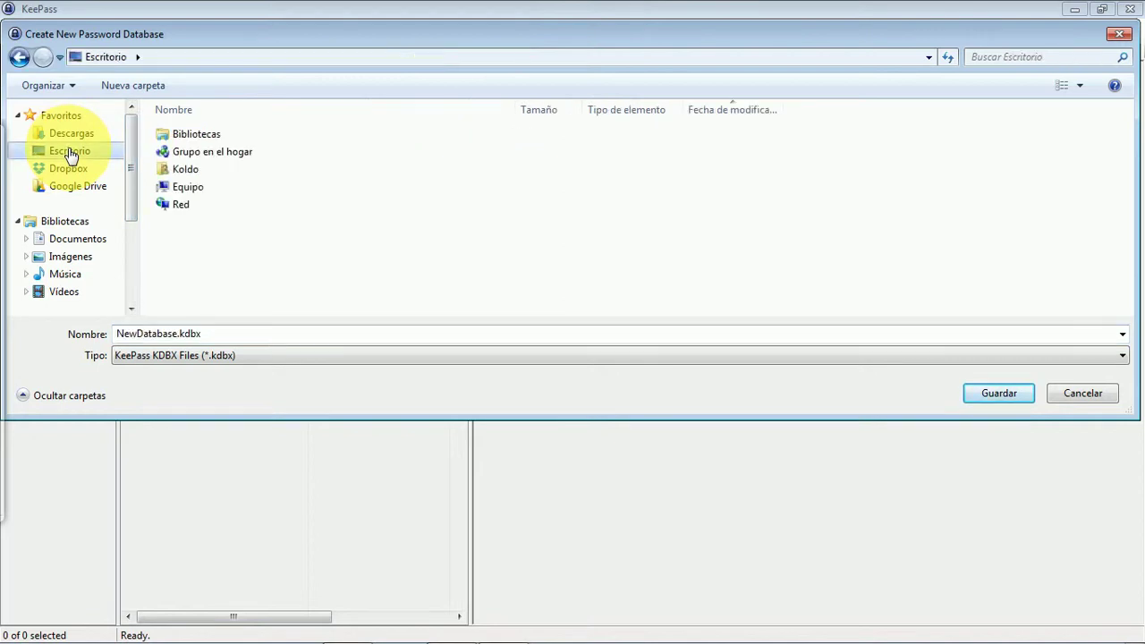
double_click(128, 334)
click(169, 333)
drag(161, 333, 111, 325)
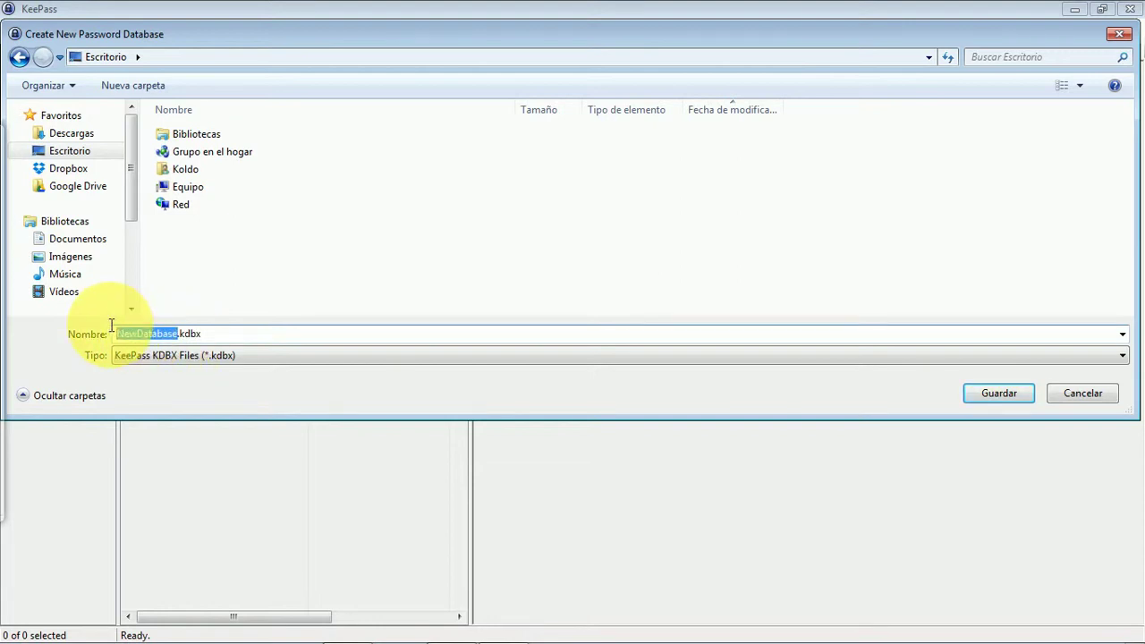
text(Nire)
text(Pasahitza)
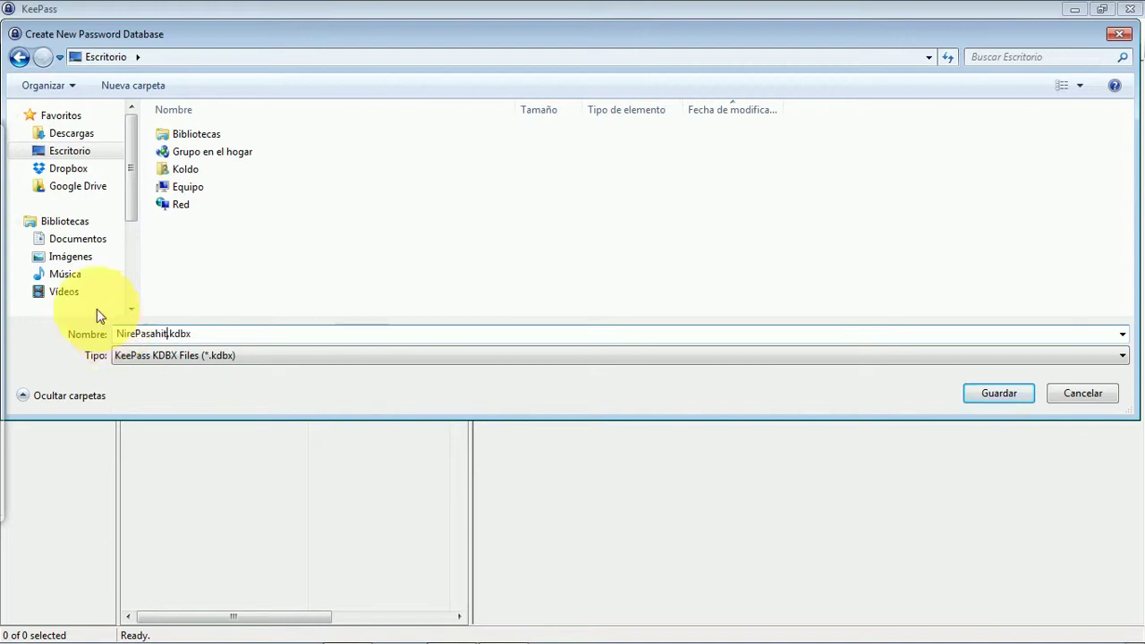
text(k)
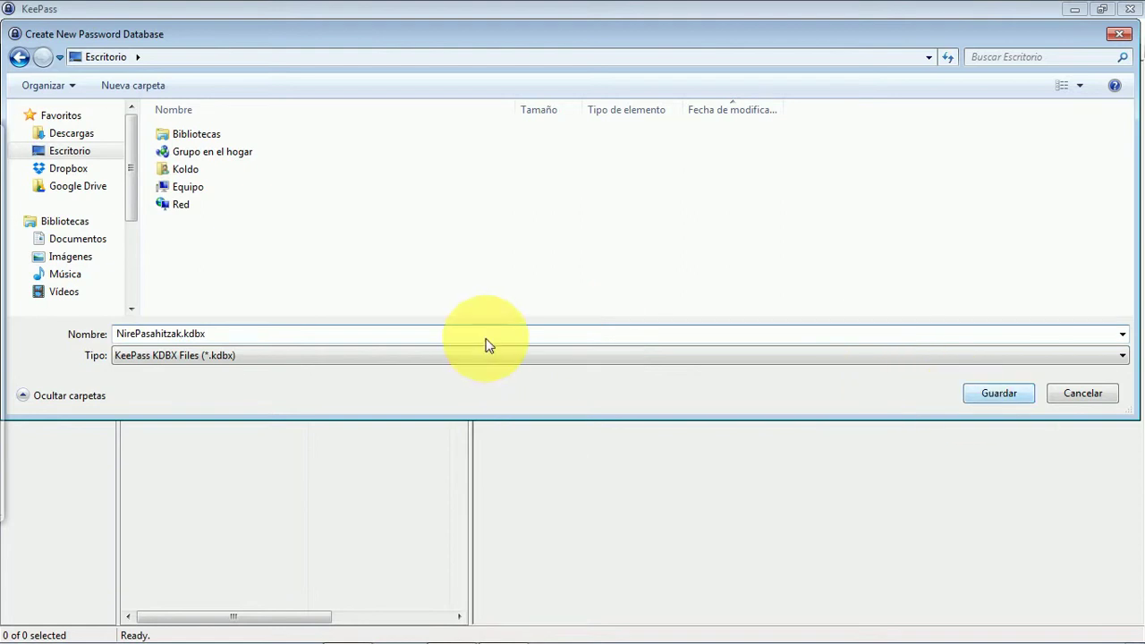
click(1001, 394)
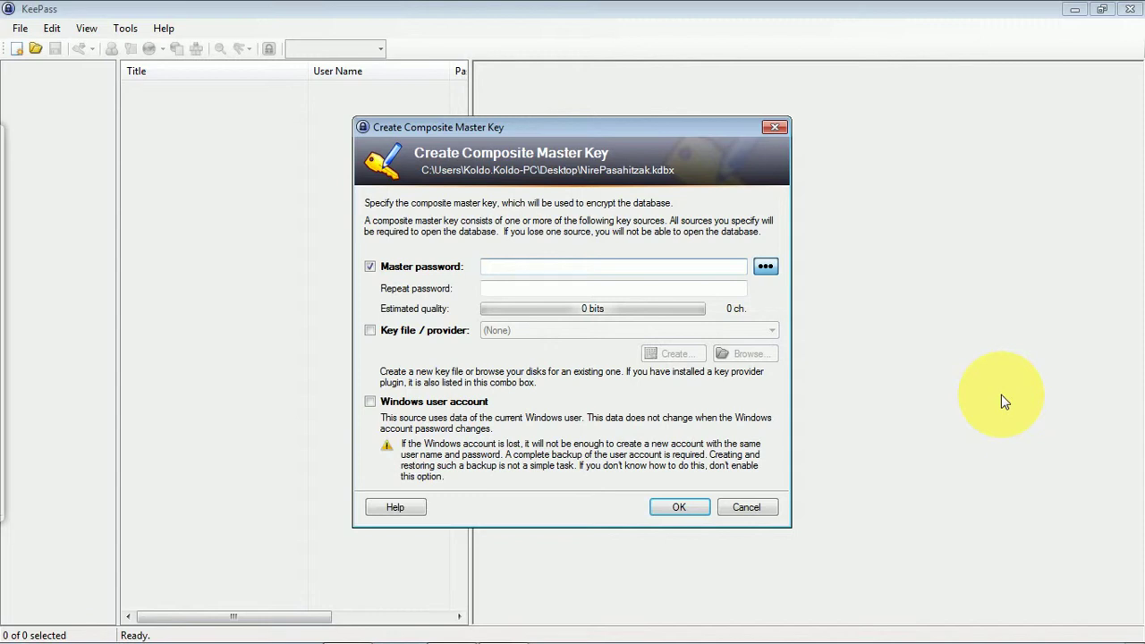
- Enter and repeat a 20-character master password, then accept the default database settings
text(••••••••)
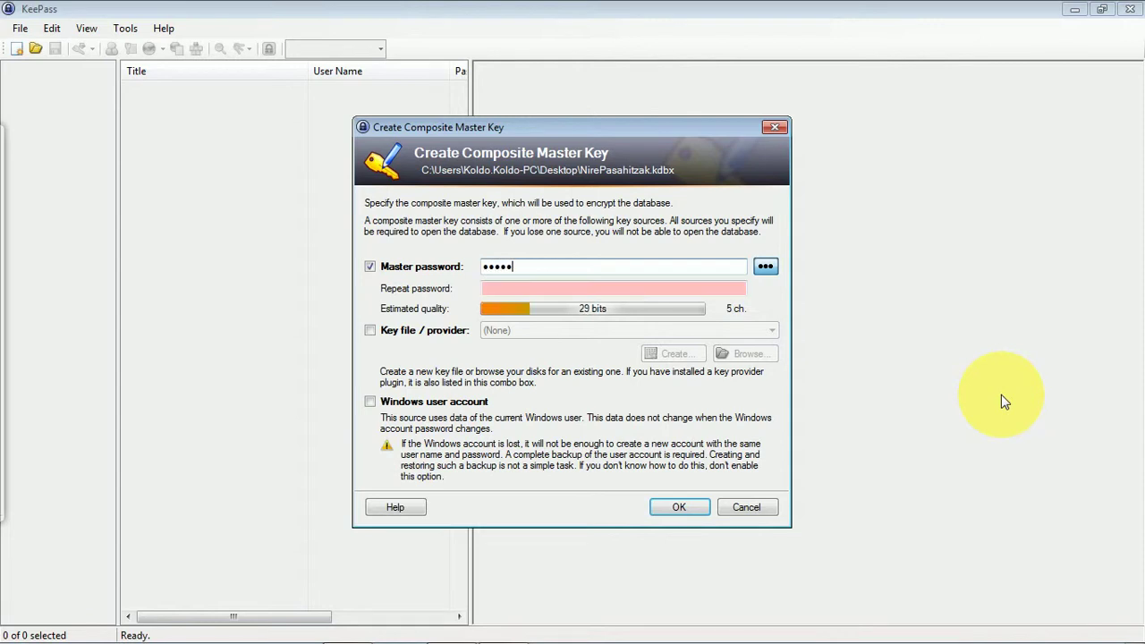
text(••••••••••••)
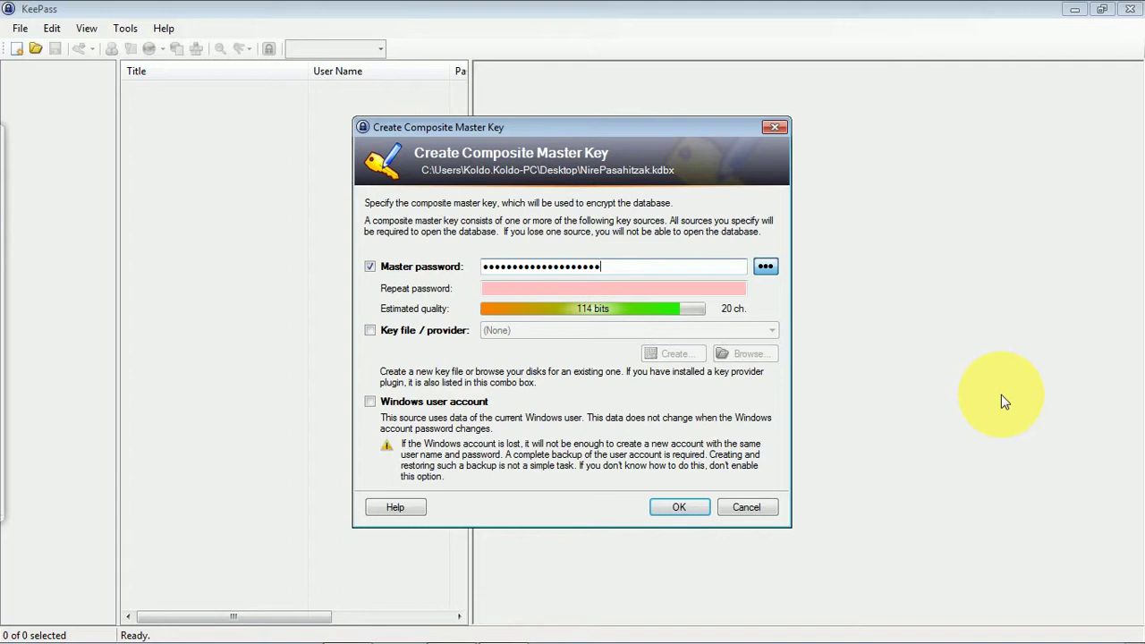
click(639, 292)
text(•••••)
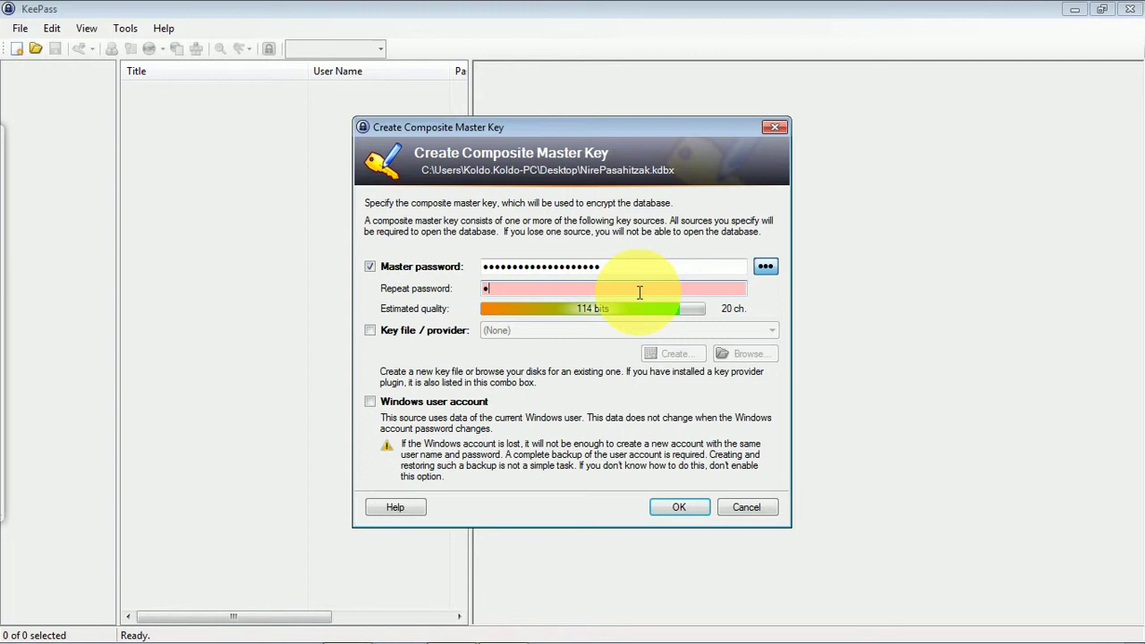
text(•••••••••••••••)
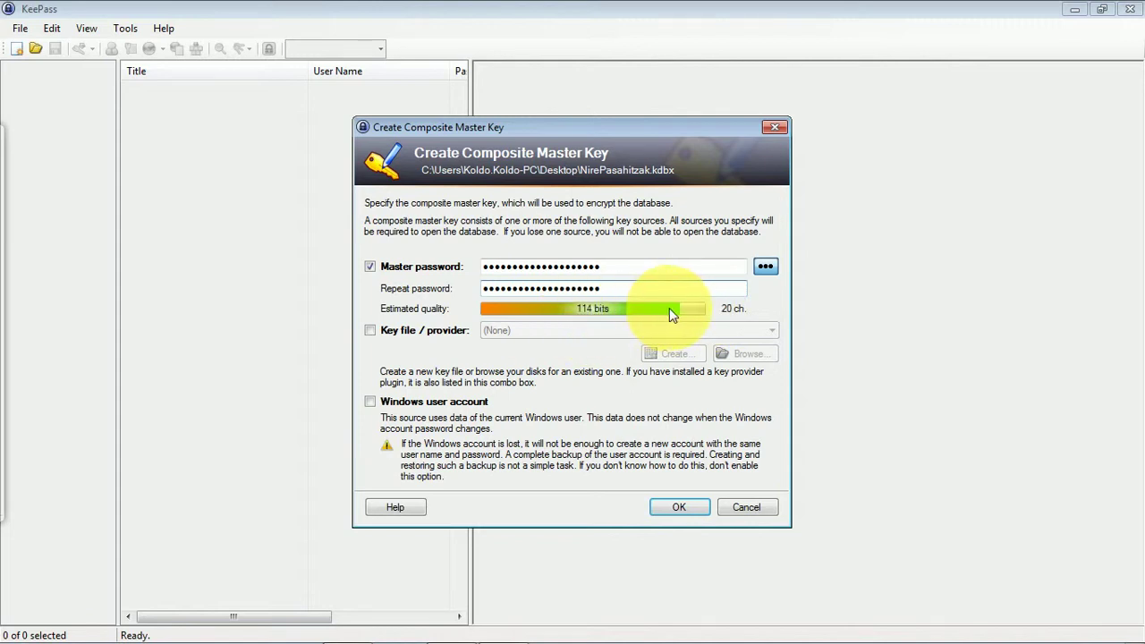
click(677, 507)
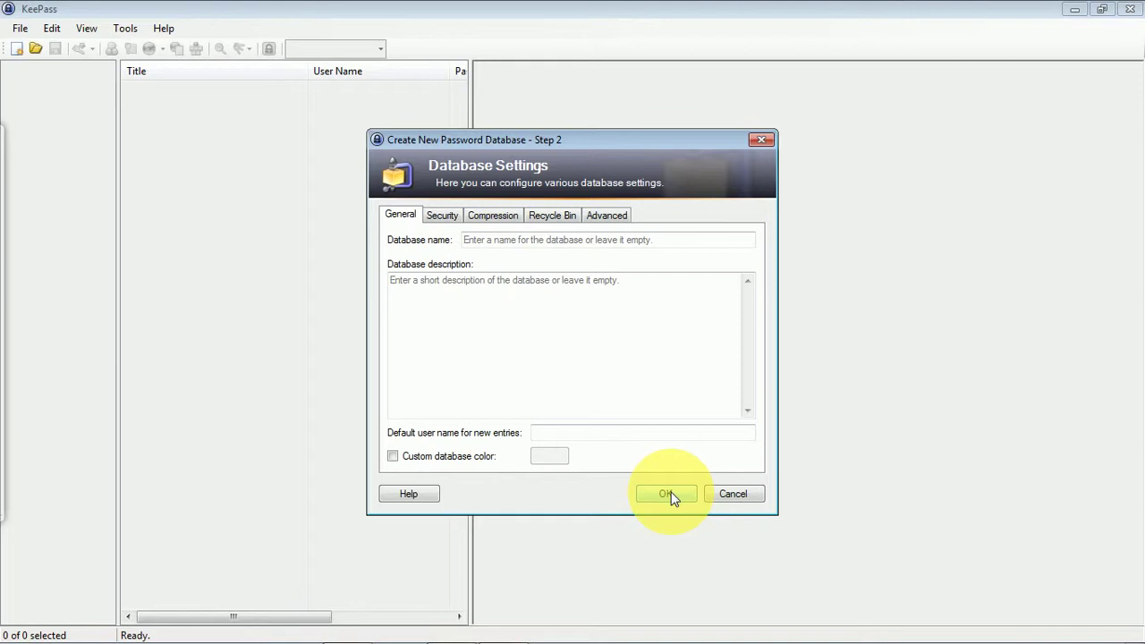
click(669, 495)
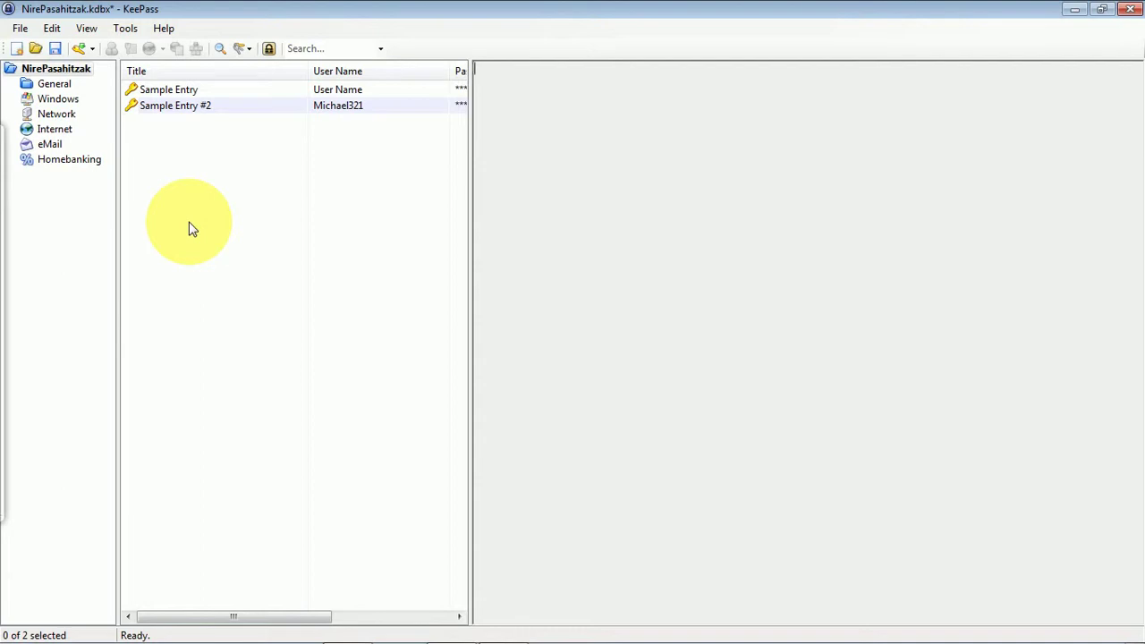
- Open the View menu of the NirePasahitzak database window
click(86, 29)
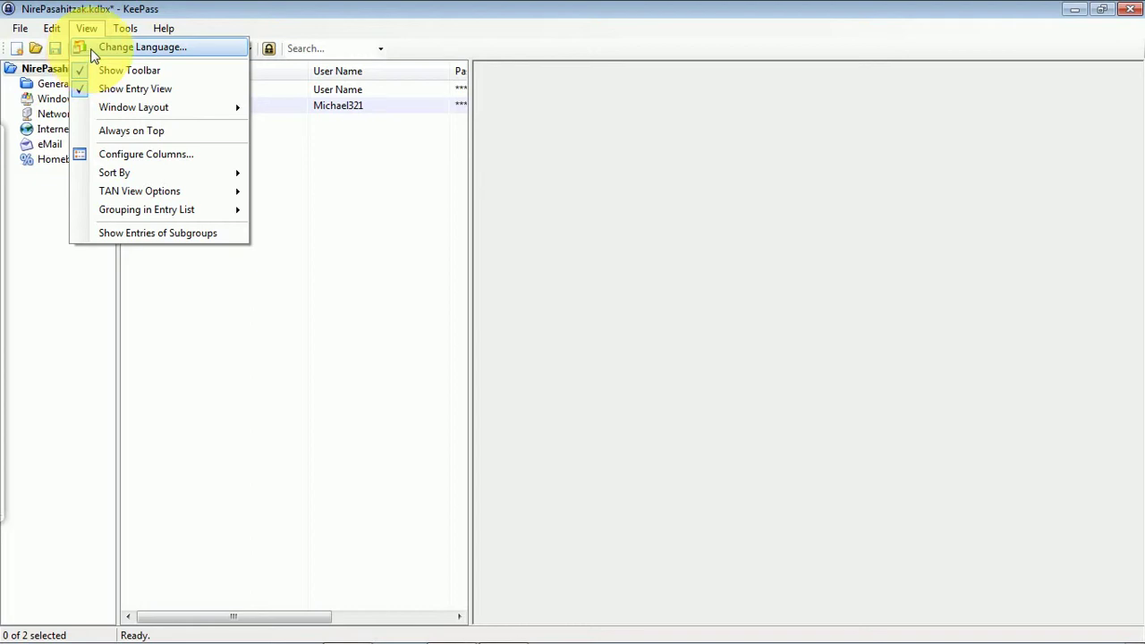
- Go from Change Language to the keepass.info translations page via Get more languages
click(94, 54)
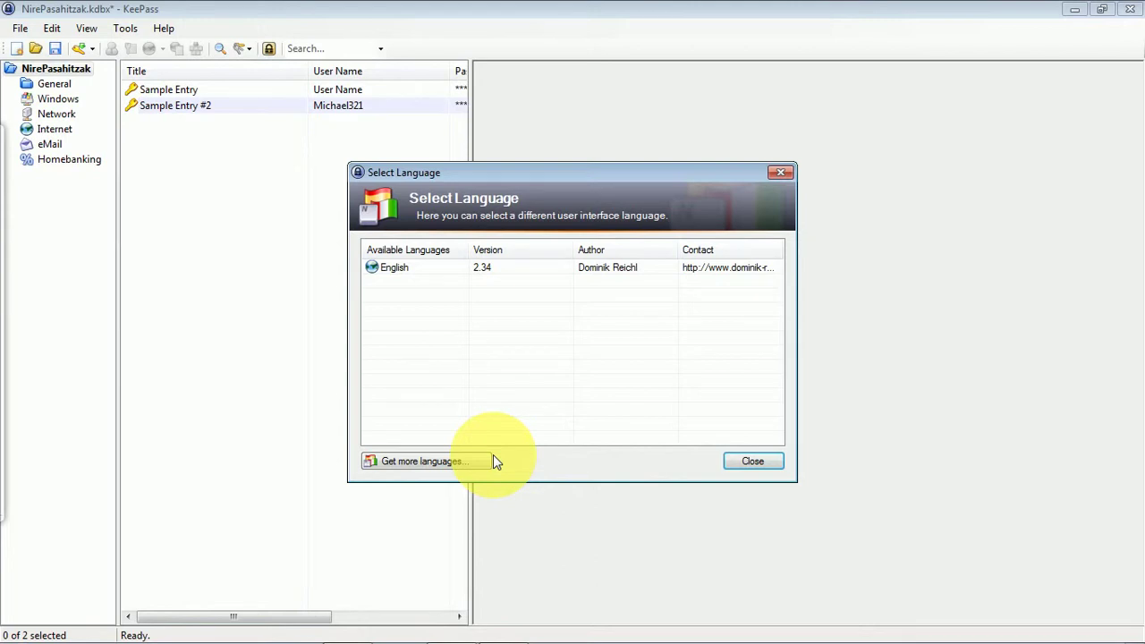
click(413, 464)
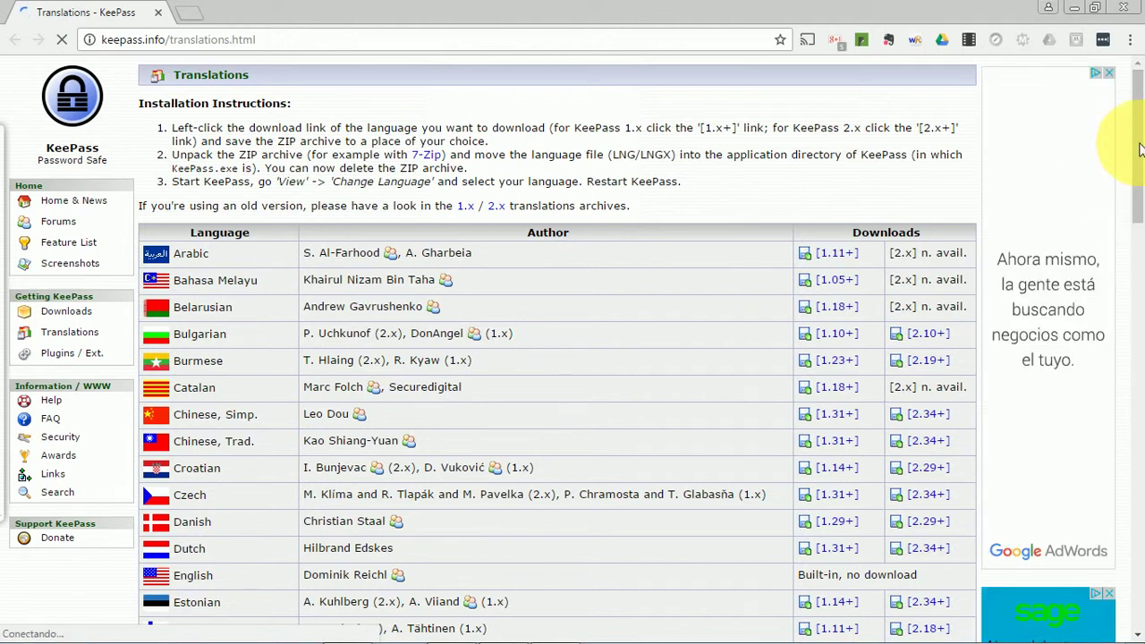
- Download the Spanish [2.34+] translation from the translations list
scroll(1142, 179, down, 2)
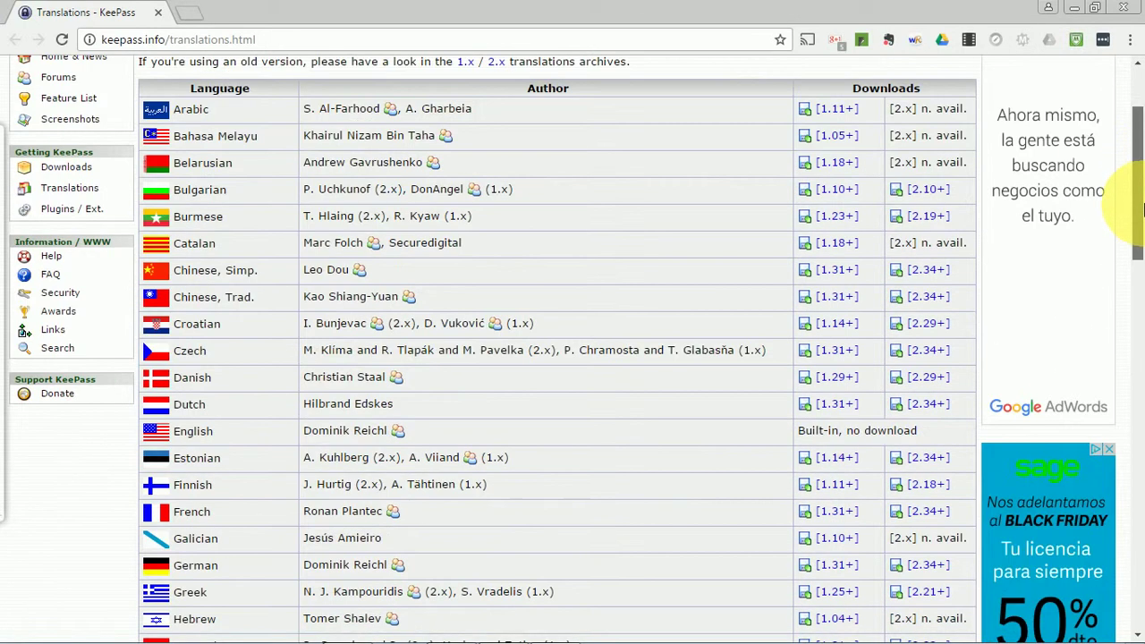
scroll(1141, 178, down, 2)
scroll(1142, 252, down, 2)
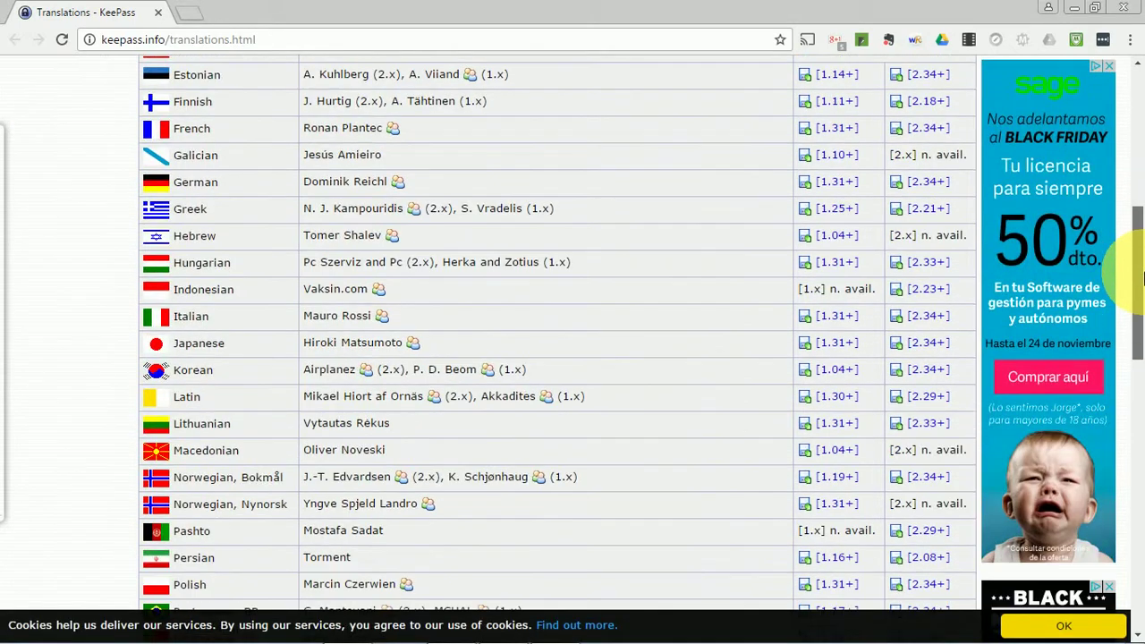
drag(1142, 279, 1142, 389)
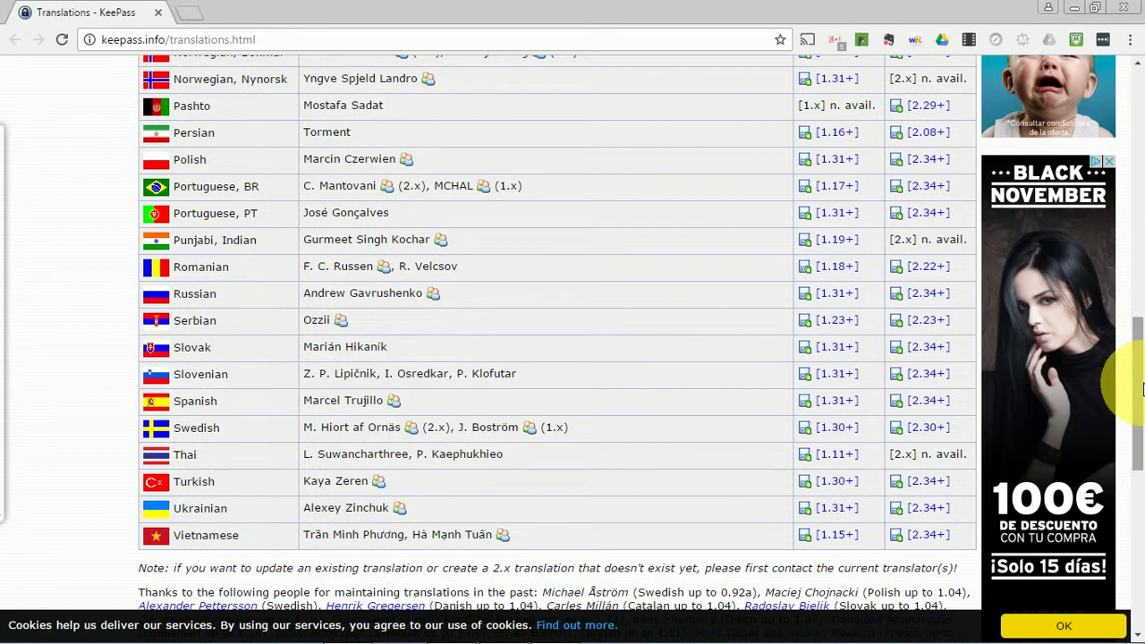
click(932, 404)
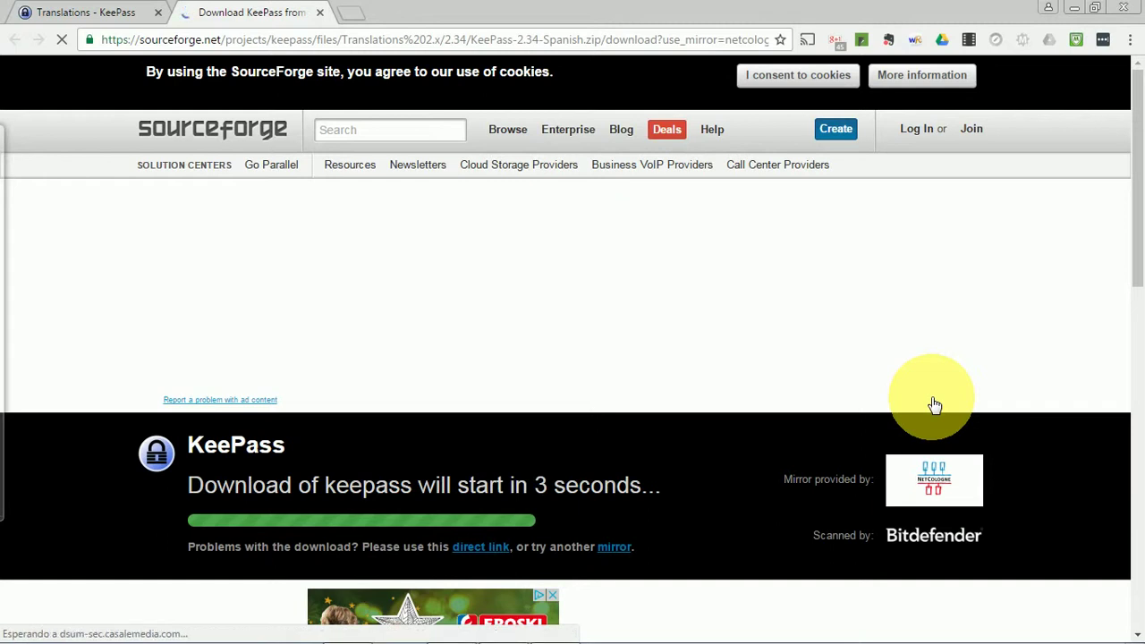
- Download the Spanish manual and open the Computer folder window
click(78, 12)
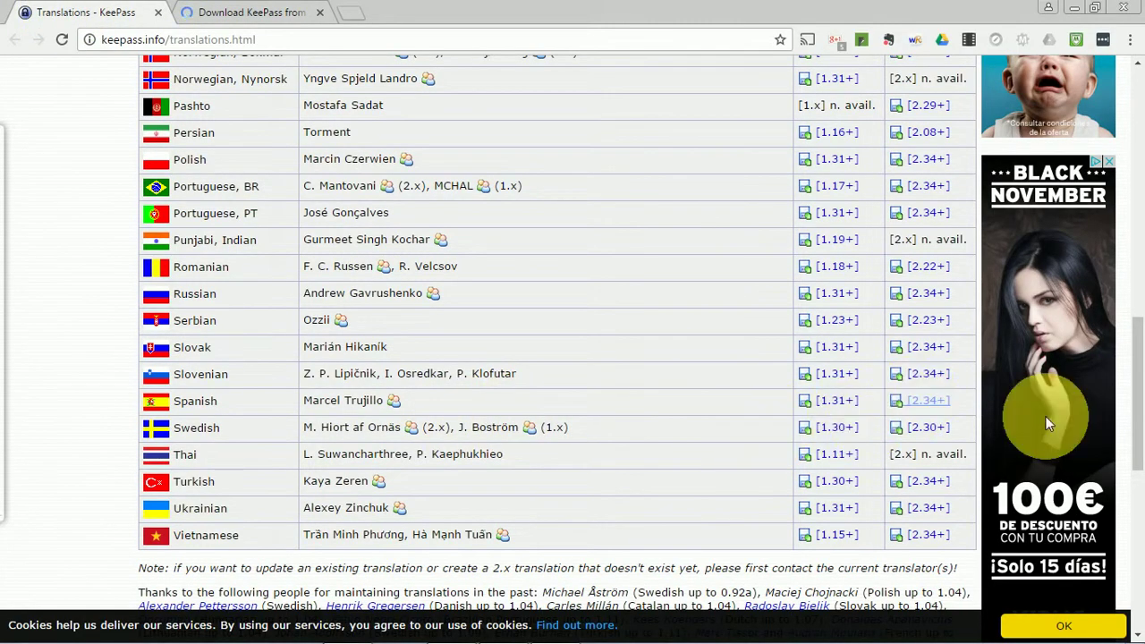
scroll(1137, 442, down, 2)
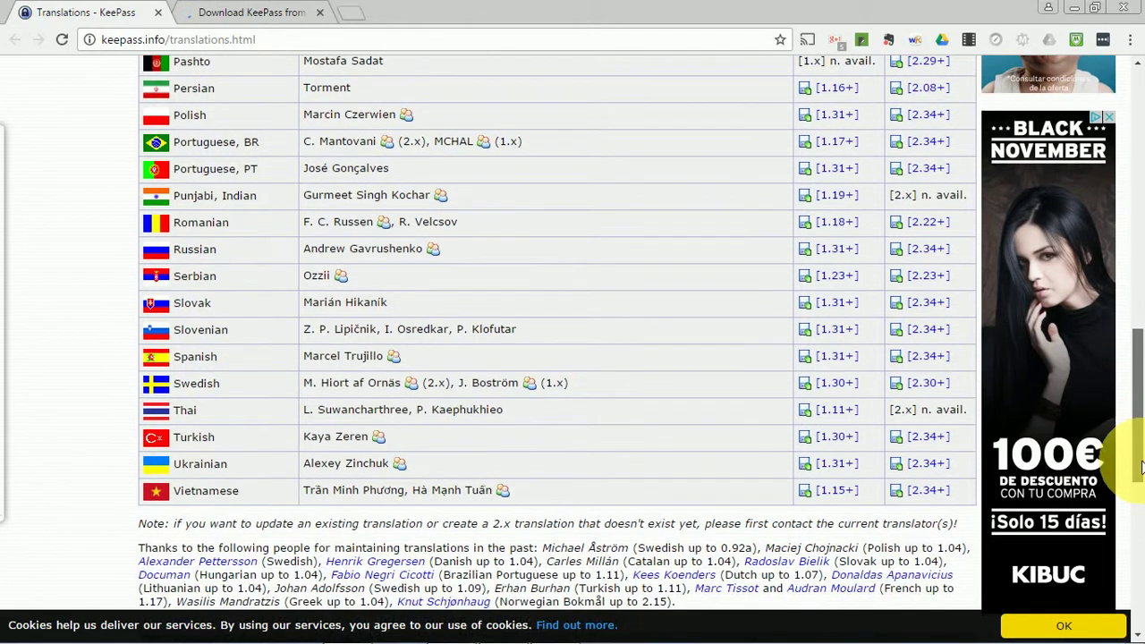
scroll(1139, 518, down, 3)
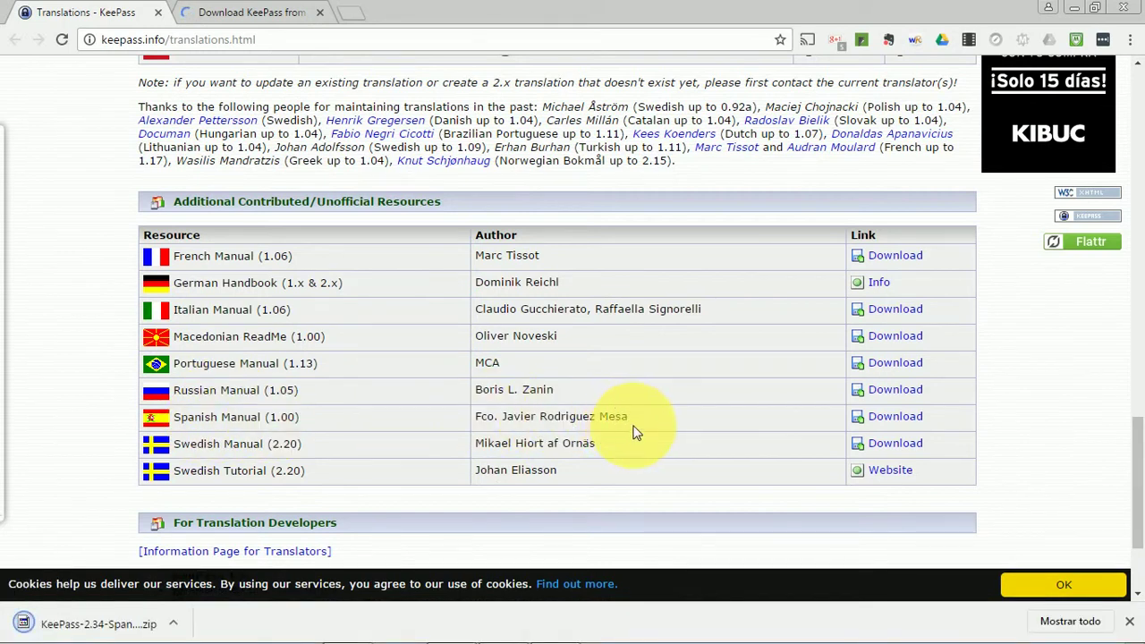
click(894, 417)
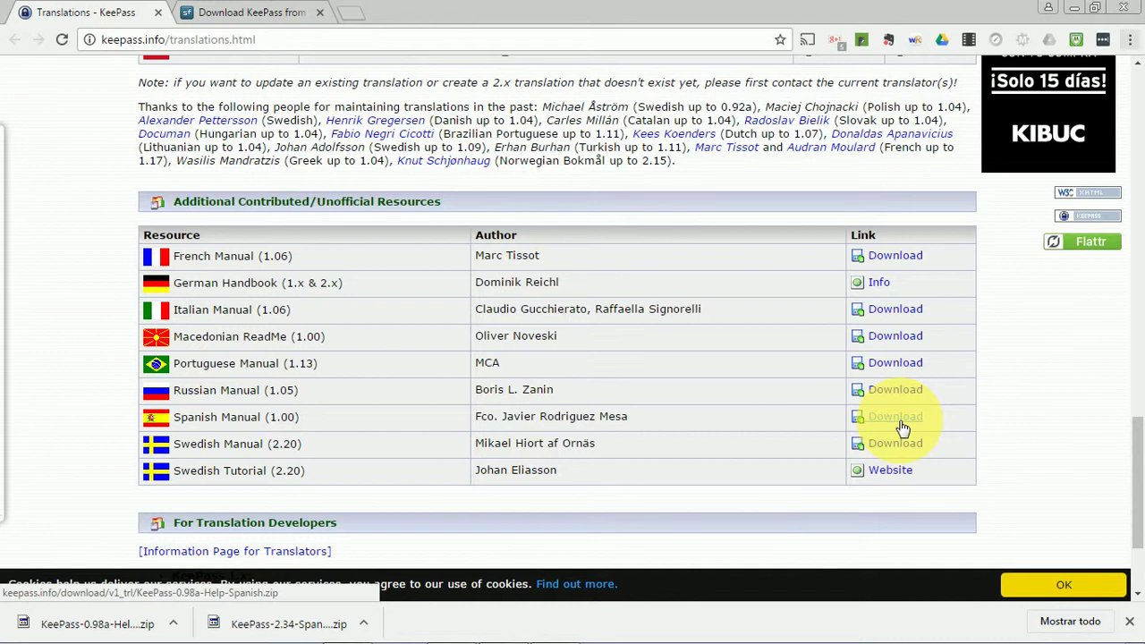
key(super+e)
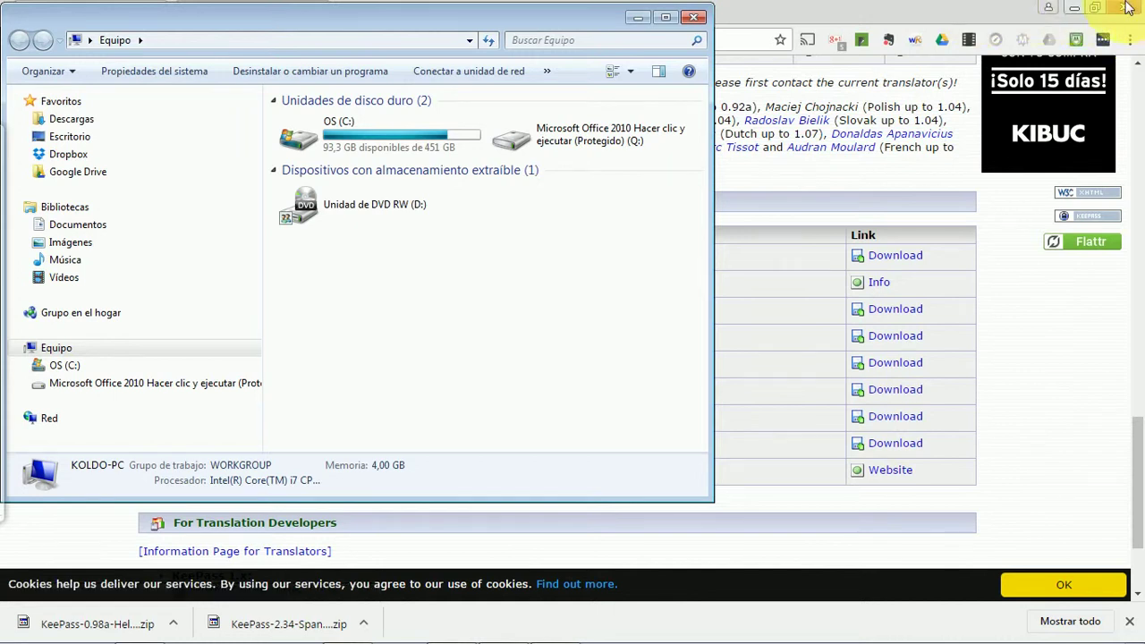
- Open Descargas and extract KeePass-0.98a-Help-Spanish.zip there with 7-Zip Extraer aquí
click(1075, 9)
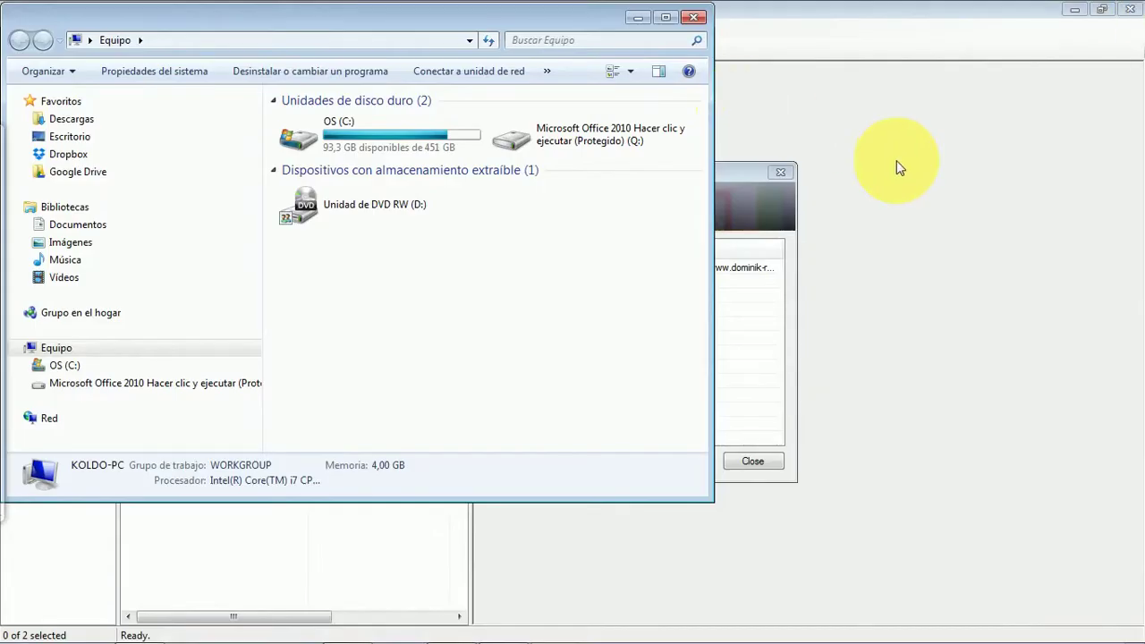
click(923, 14)
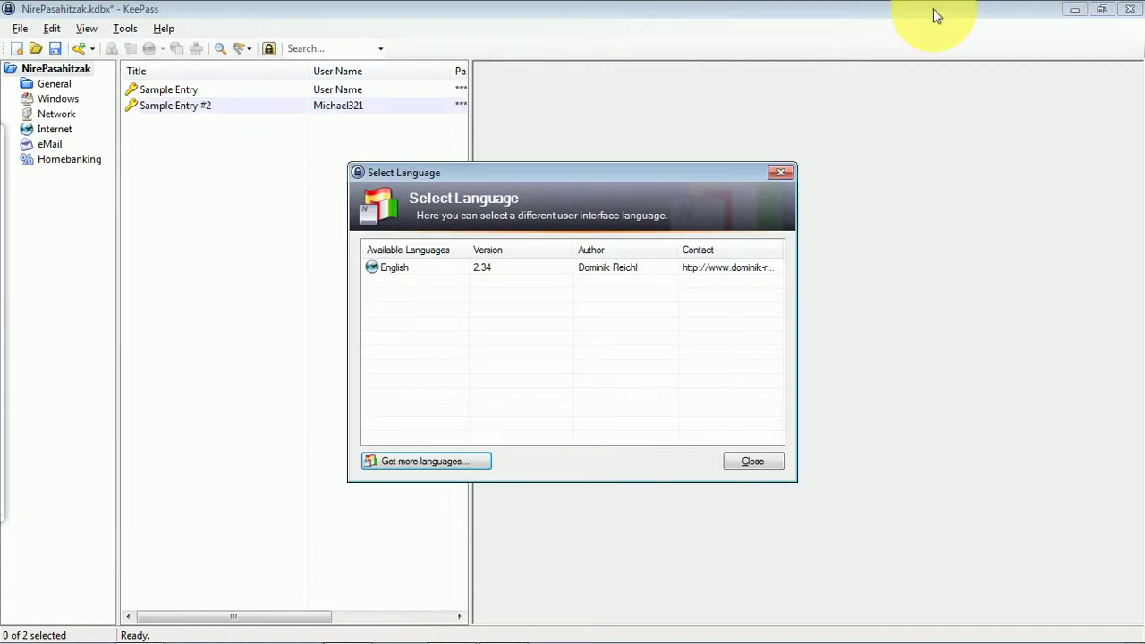
key(alt+Tab)
key(alt+Tab)
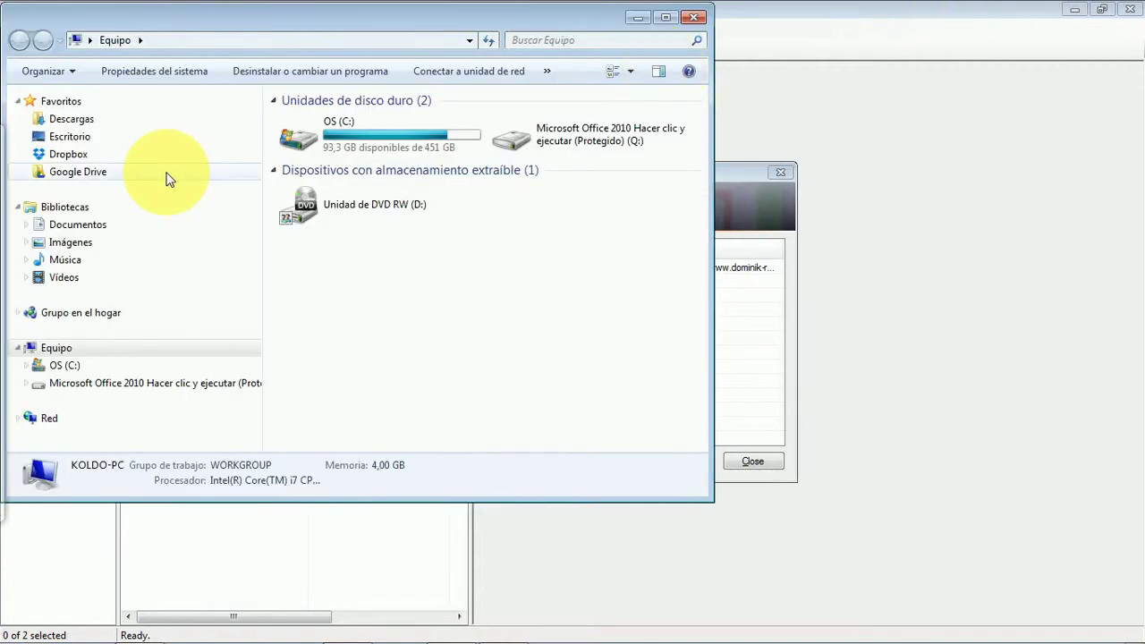
click(76, 125)
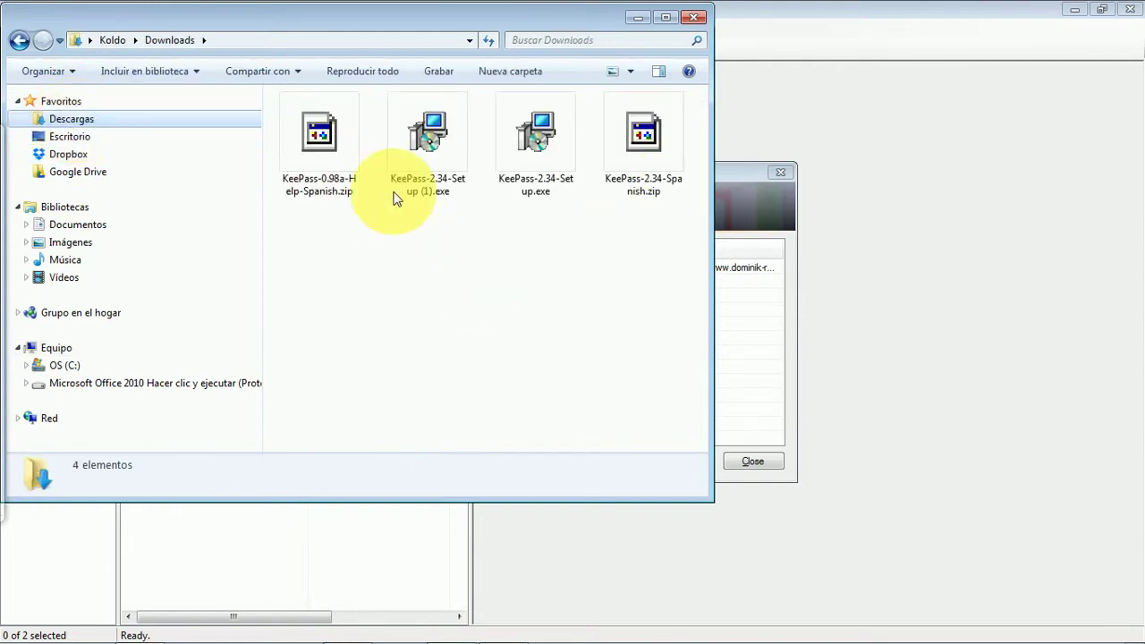
click(330, 133)
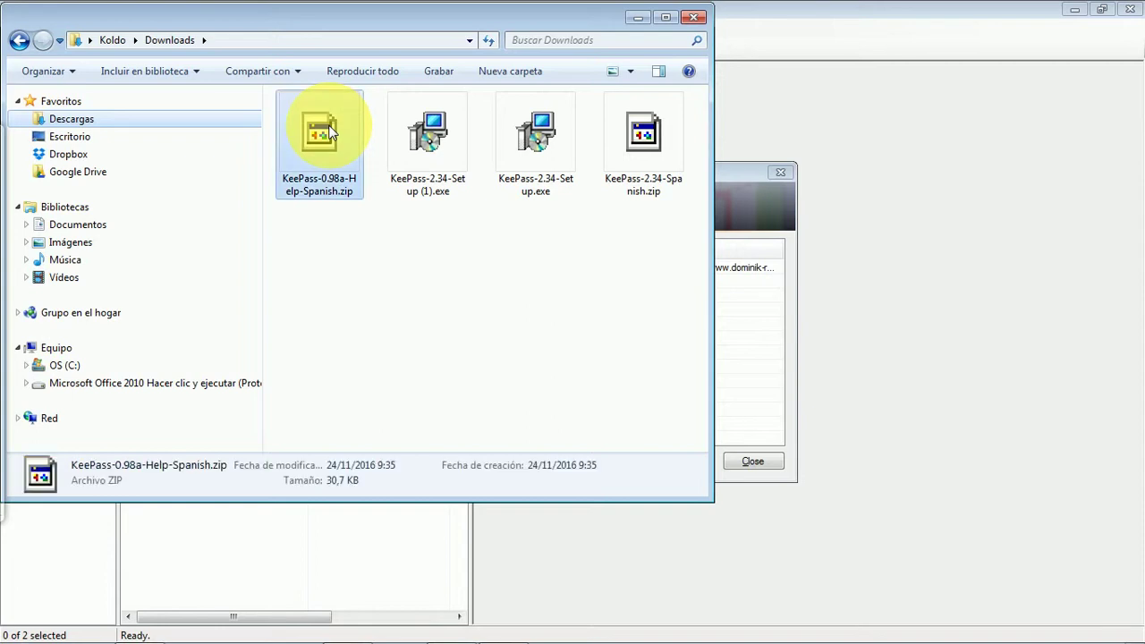
right_click(331, 132)
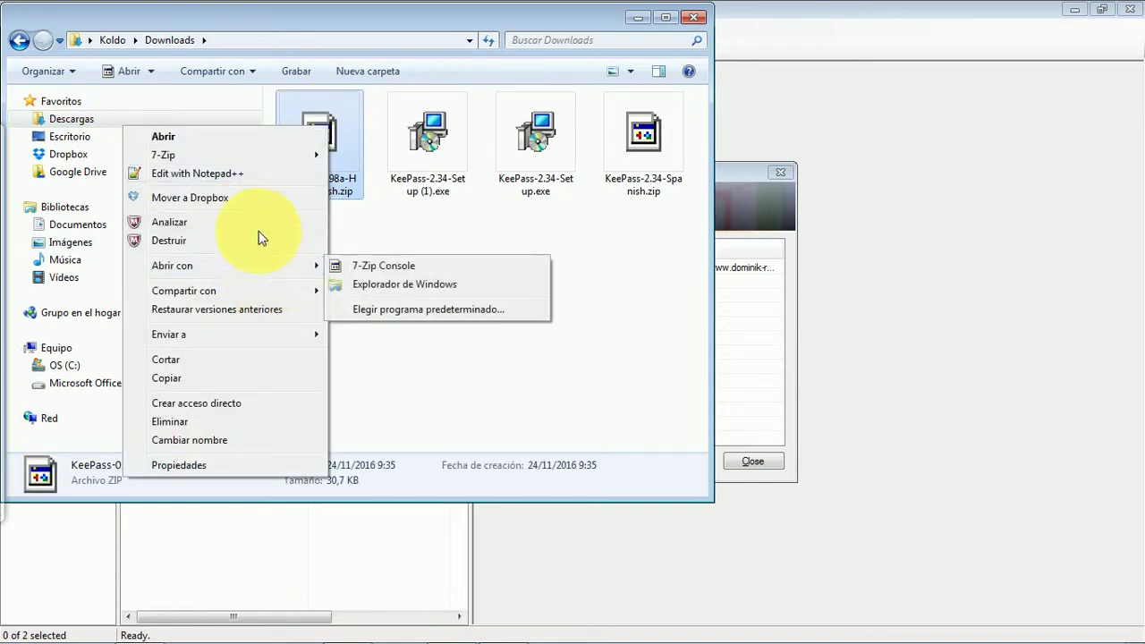
mouse_move(234, 156)
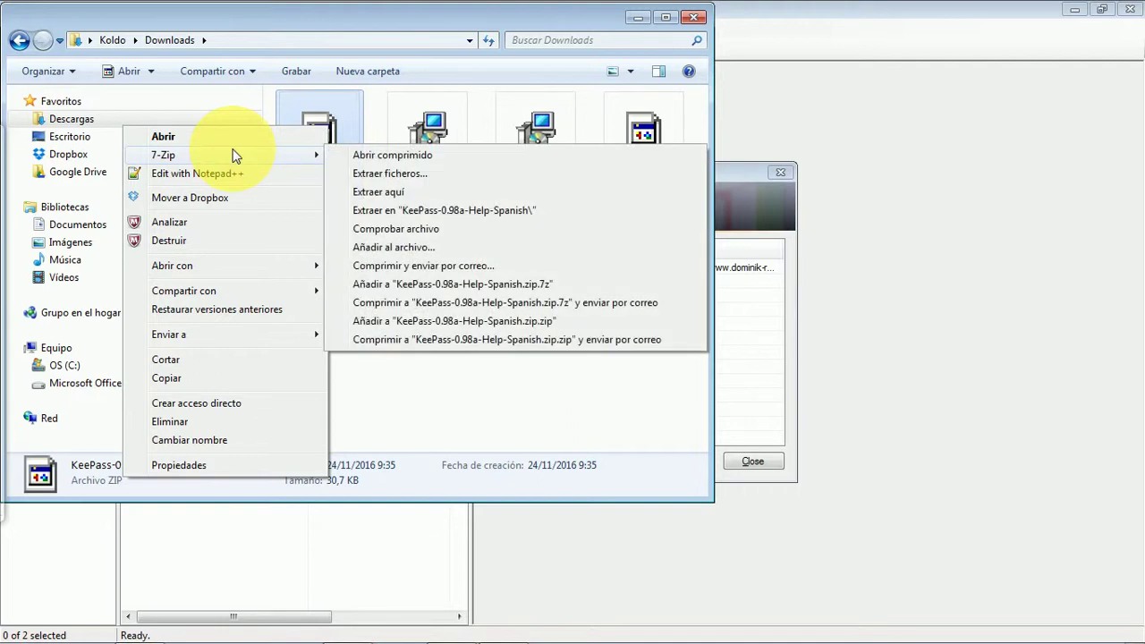
click(407, 193)
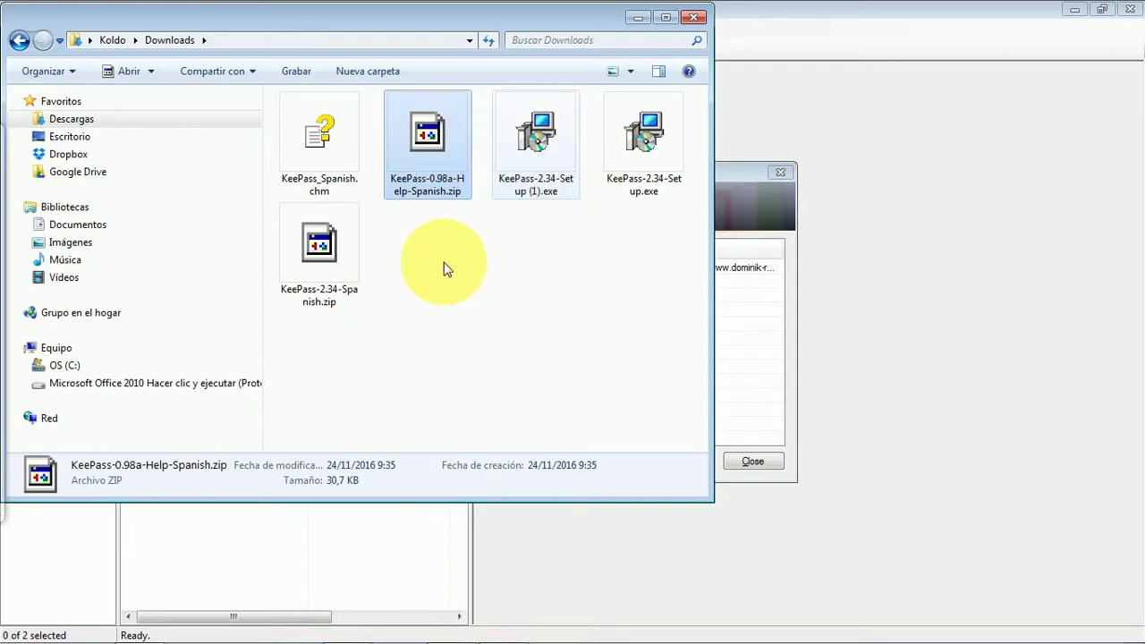
- Extract KeePass-2.34-Spanish.zip in Descargas with 7-Zip, producing Spanish.lngx
click(334, 235)
right_click(334, 234)
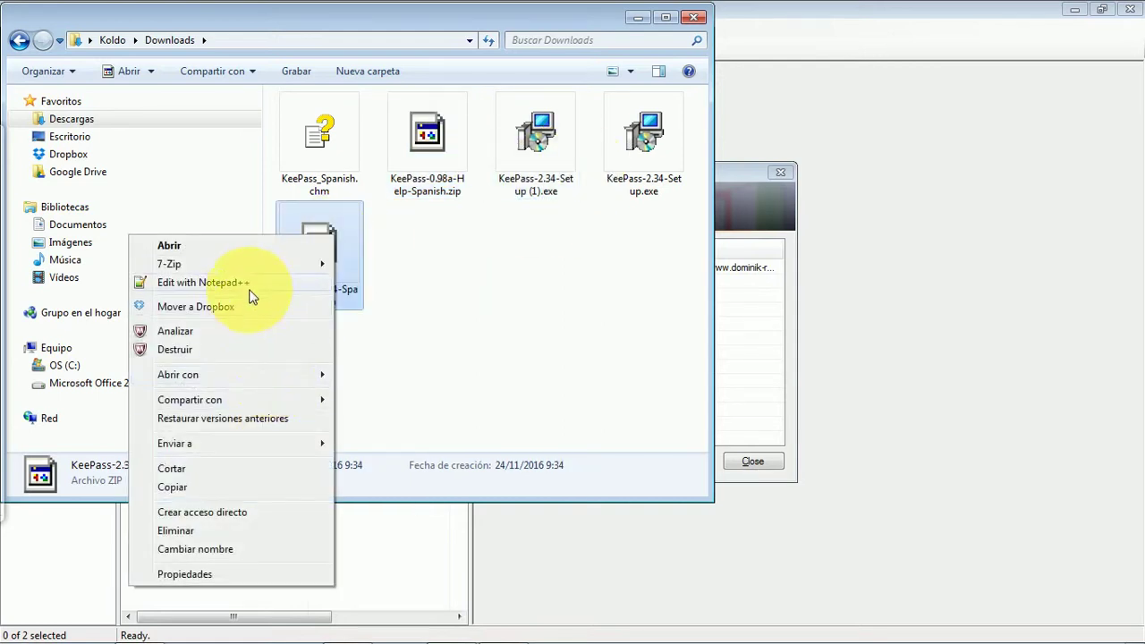
mouse_move(249, 270)
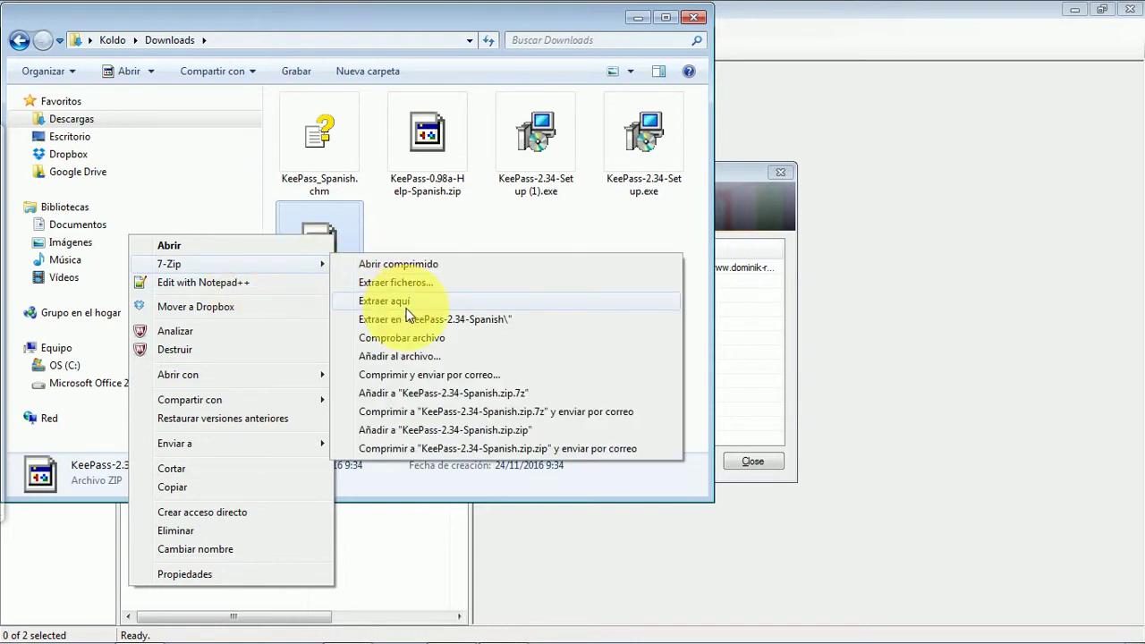
click(405, 302)
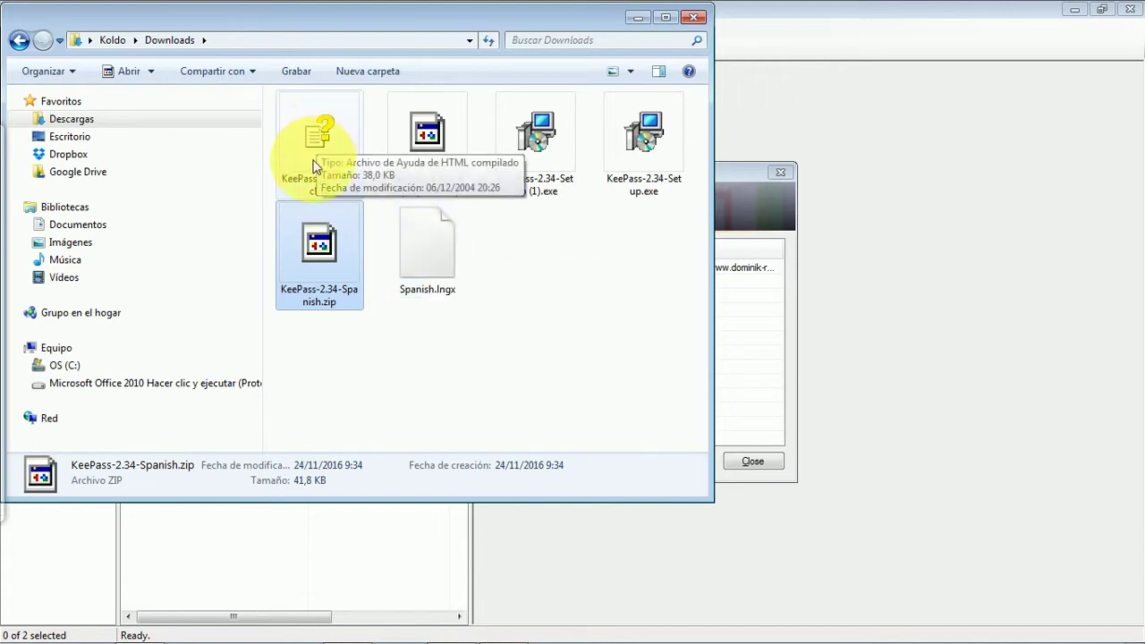
click(28, 367)
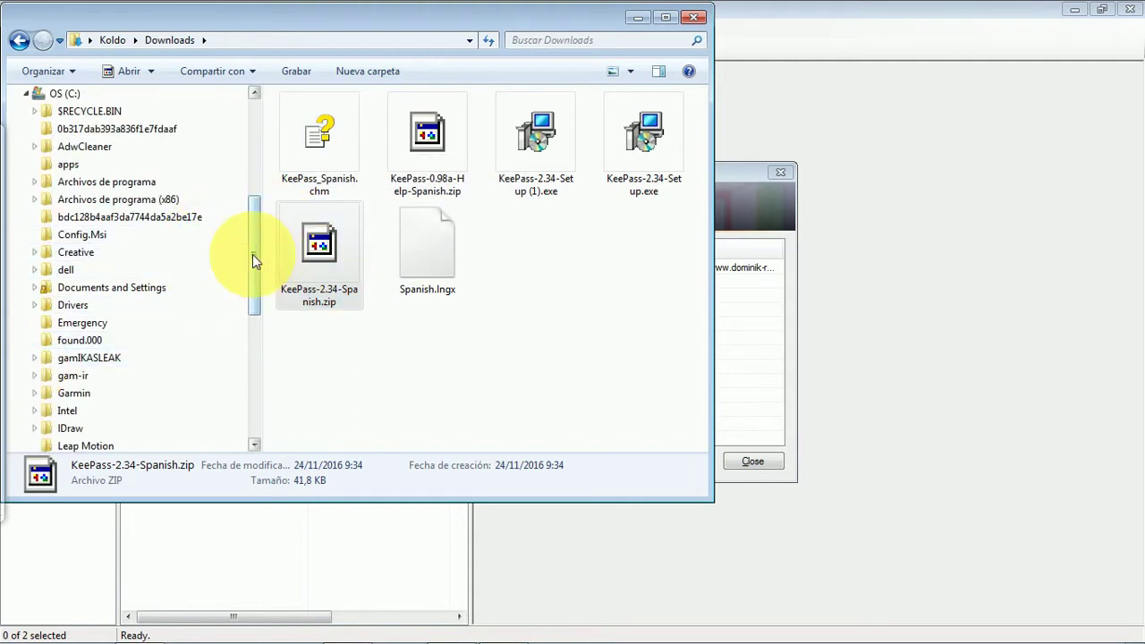
- Move Spanish.lngx and KeePass_Spanish.chm into Archivos de programa (x86)\KeePass Password Safe 2
click(35, 200)
drag(257, 163, 256, 194)
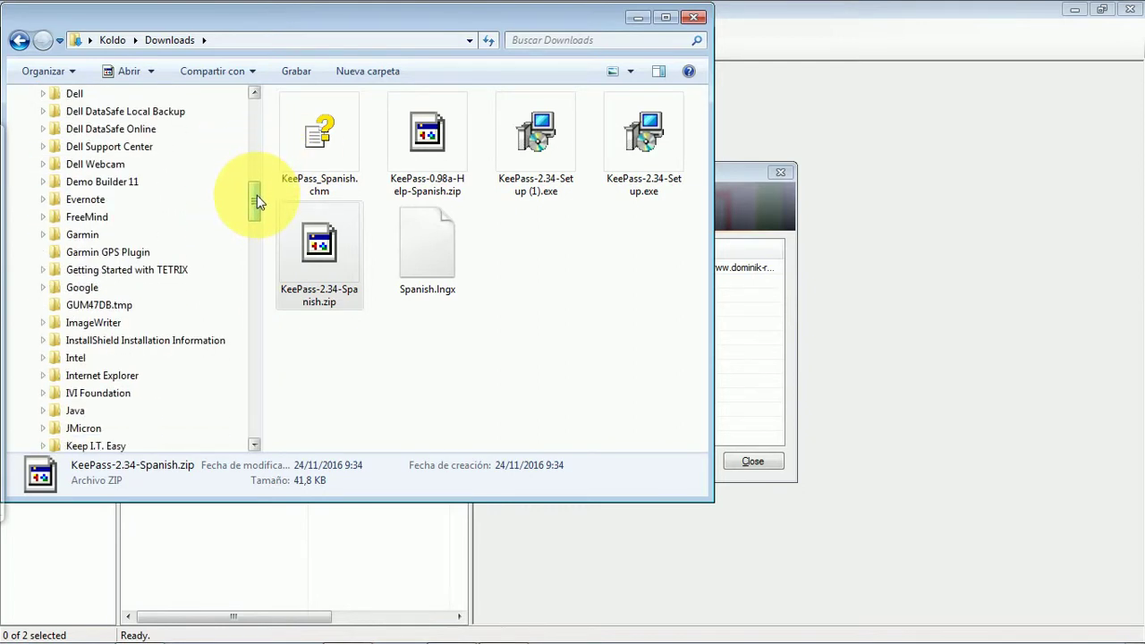
drag(256, 195, 256, 217)
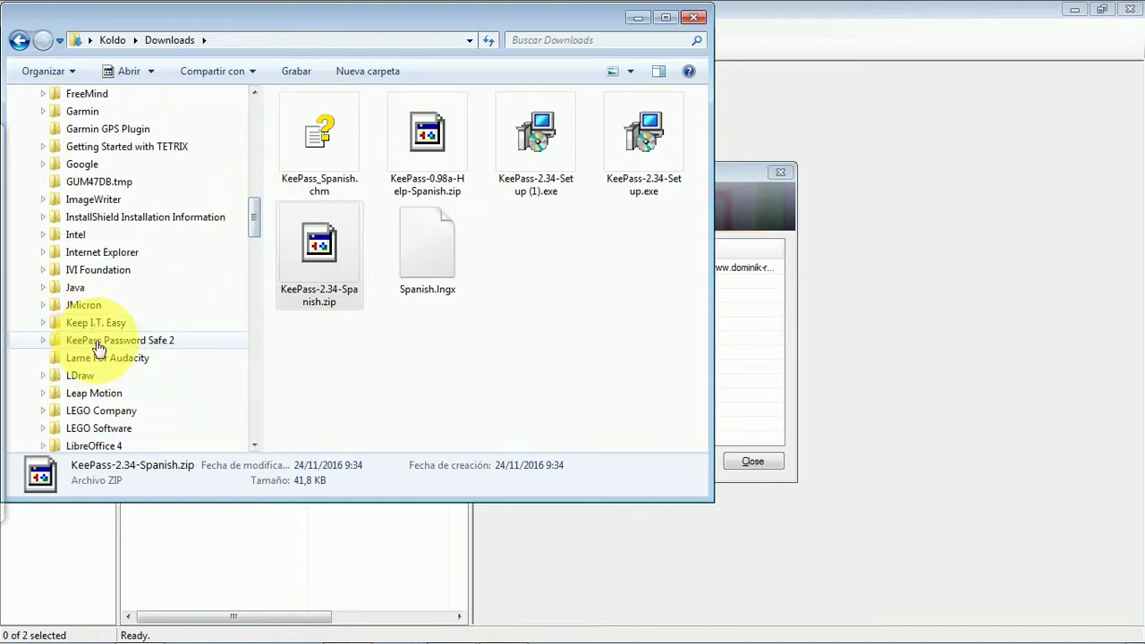
drag(428, 257, 154, 348)
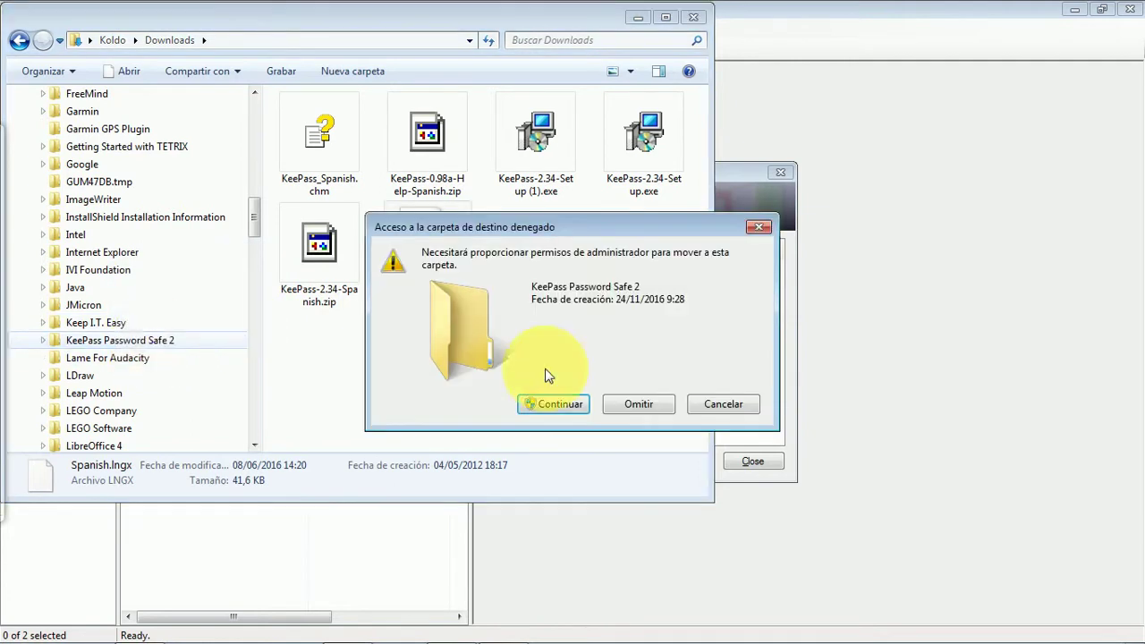
click(574, 406)
drag(313, 134, 153, 342)
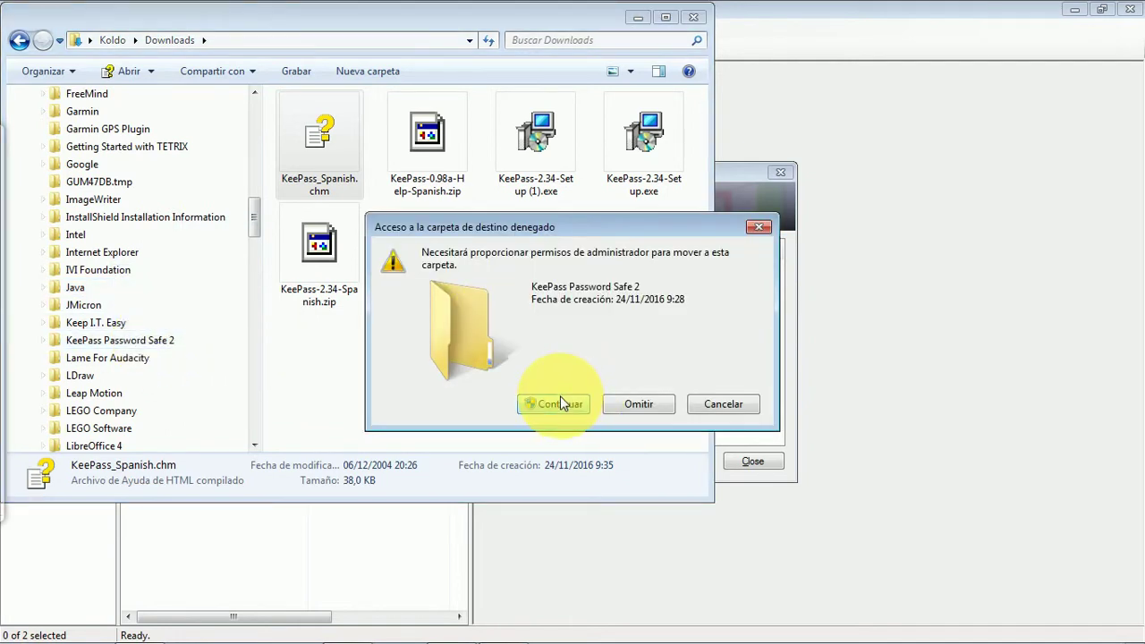
click(559, 401)
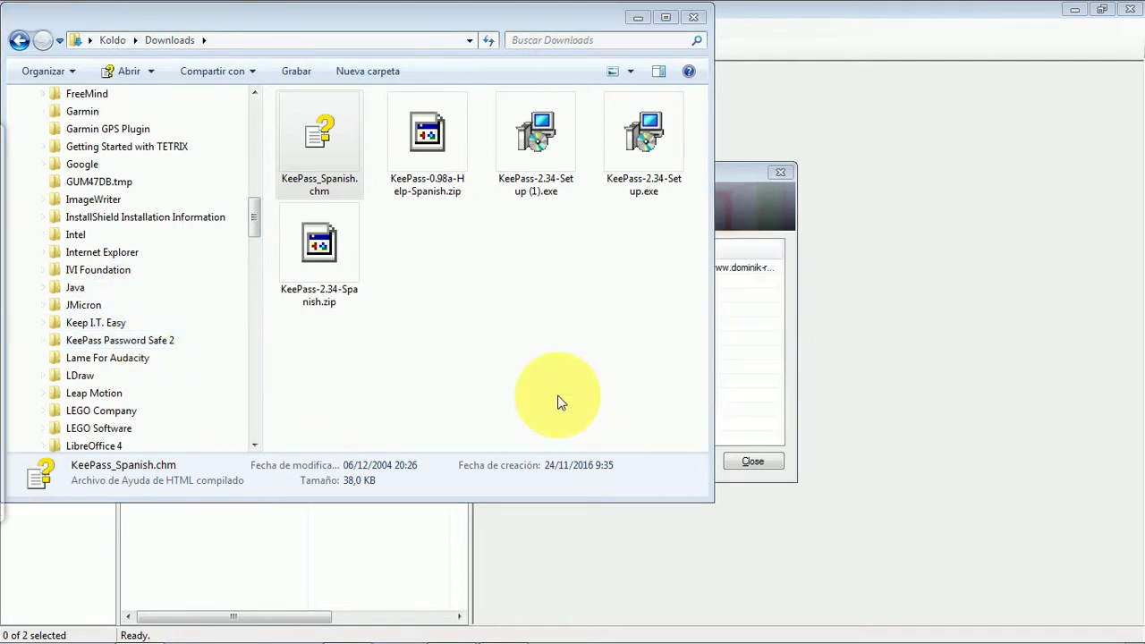
click(697, 18)
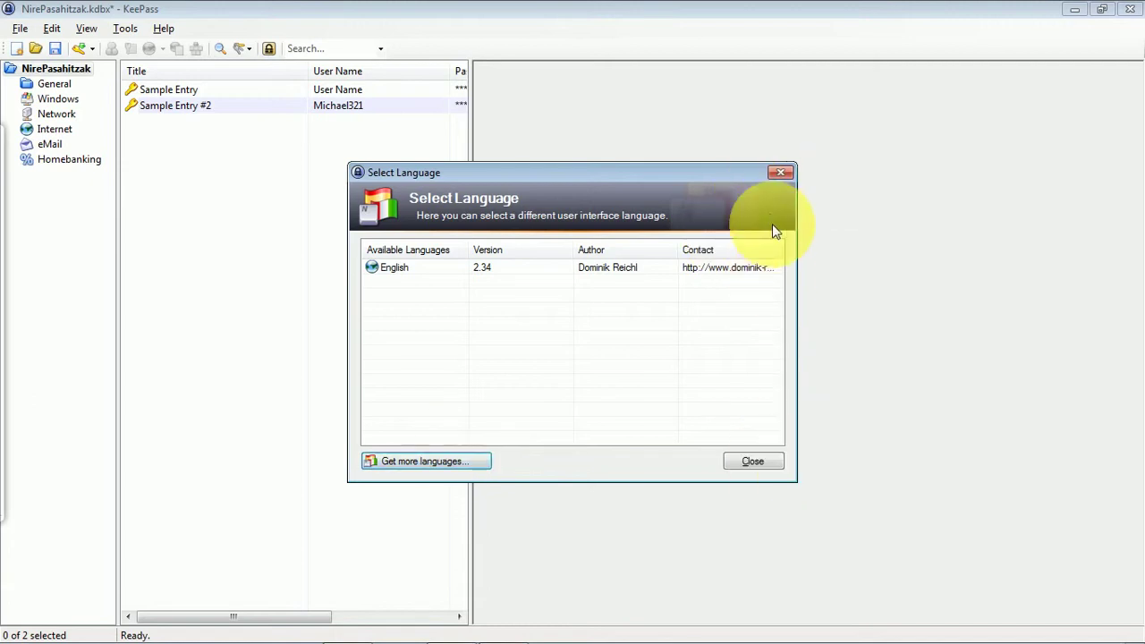
- Close the language dialog, exit KeePass via File > Exit, and save the database changes
click(782, 172)
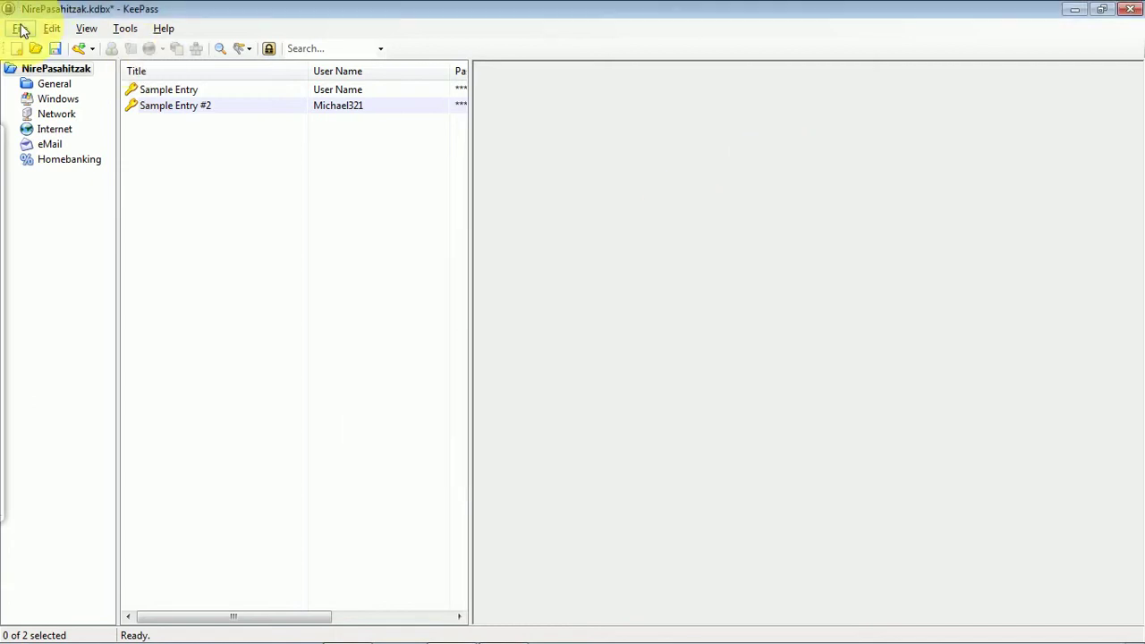
click(19, 29)
click(59, 313)
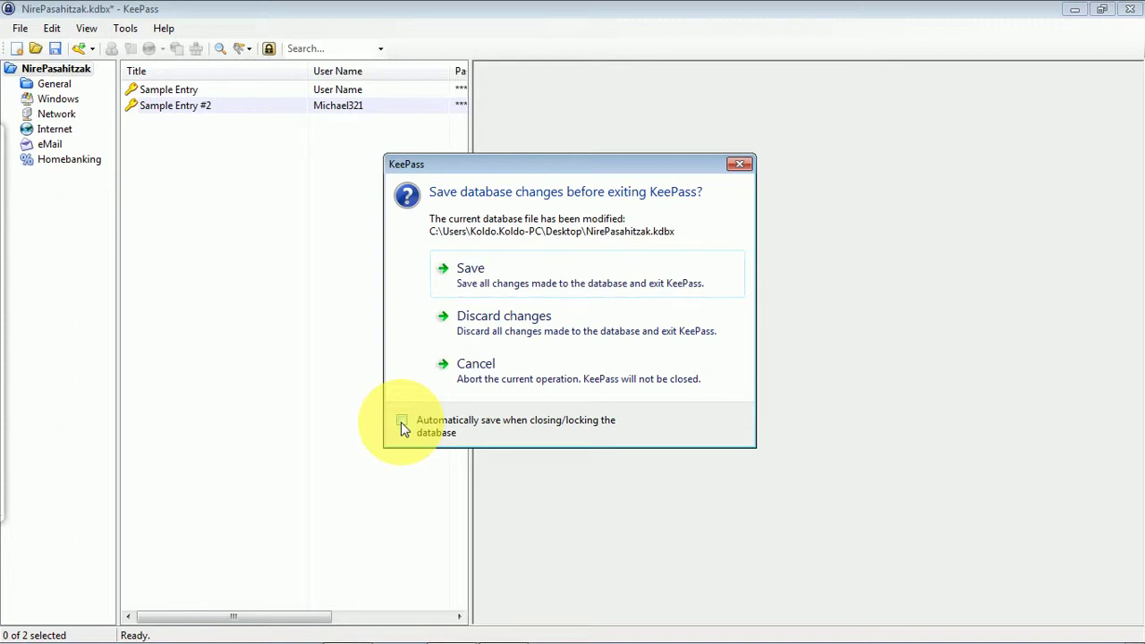
click(468, 270)
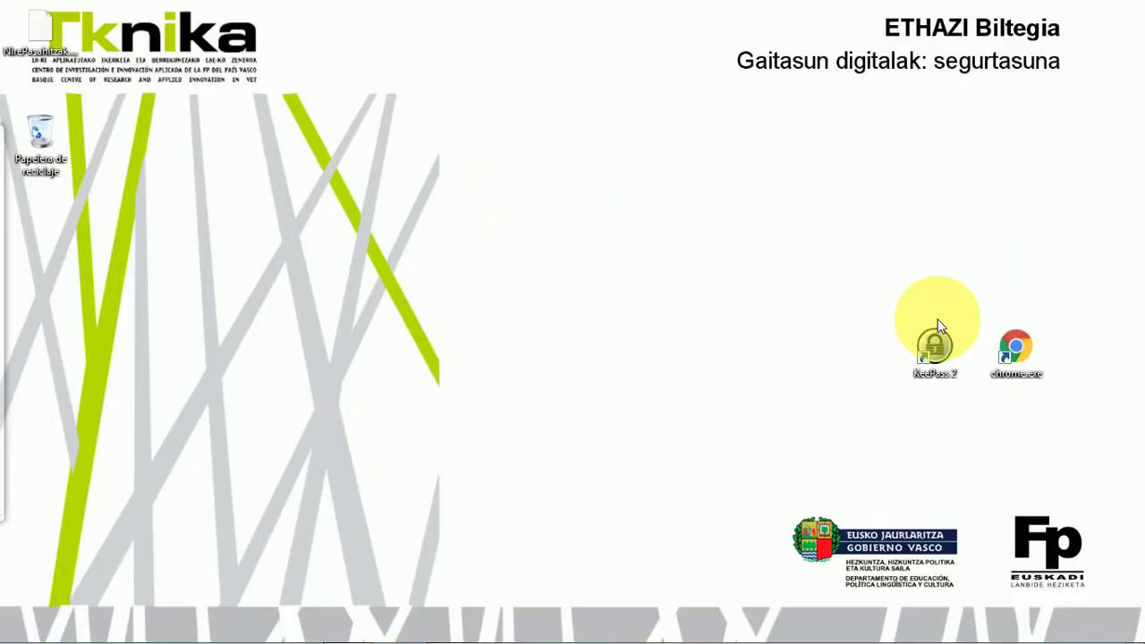
- Launch KeePass 2 and unlock NirePasahitzak.kdbx with its master password, now shown in Spanish
click(937, 341)
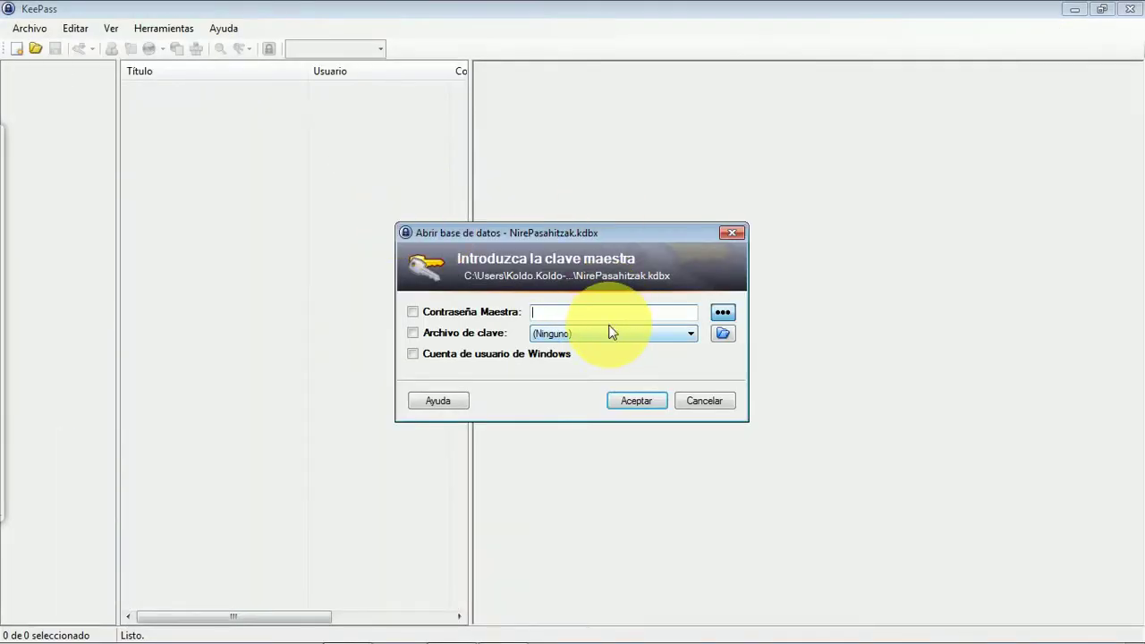
text(•••••••••••••••••••)
click(644, 402)
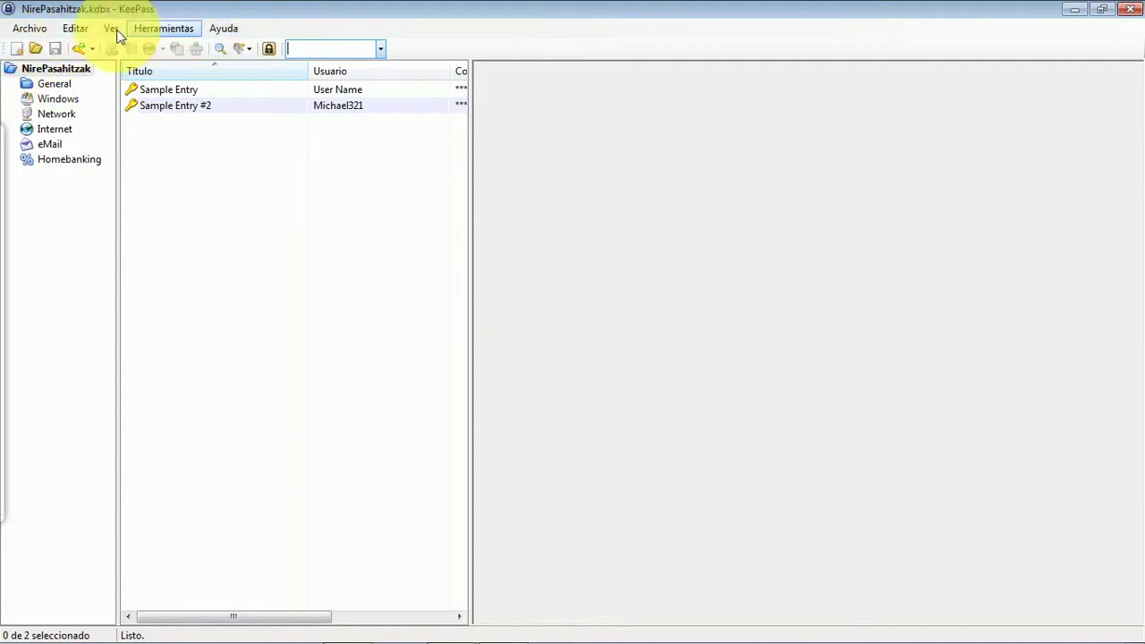
- Widen the group tree pane so the full Papelera de reciclaje name fits
click(226, 32)
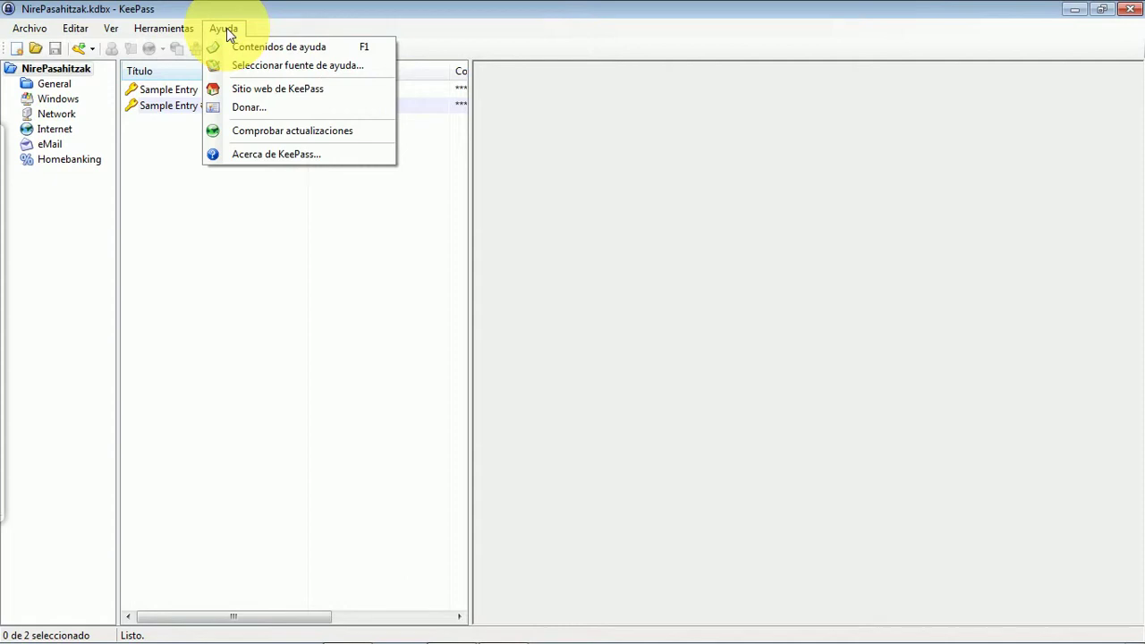
click(226, 32)
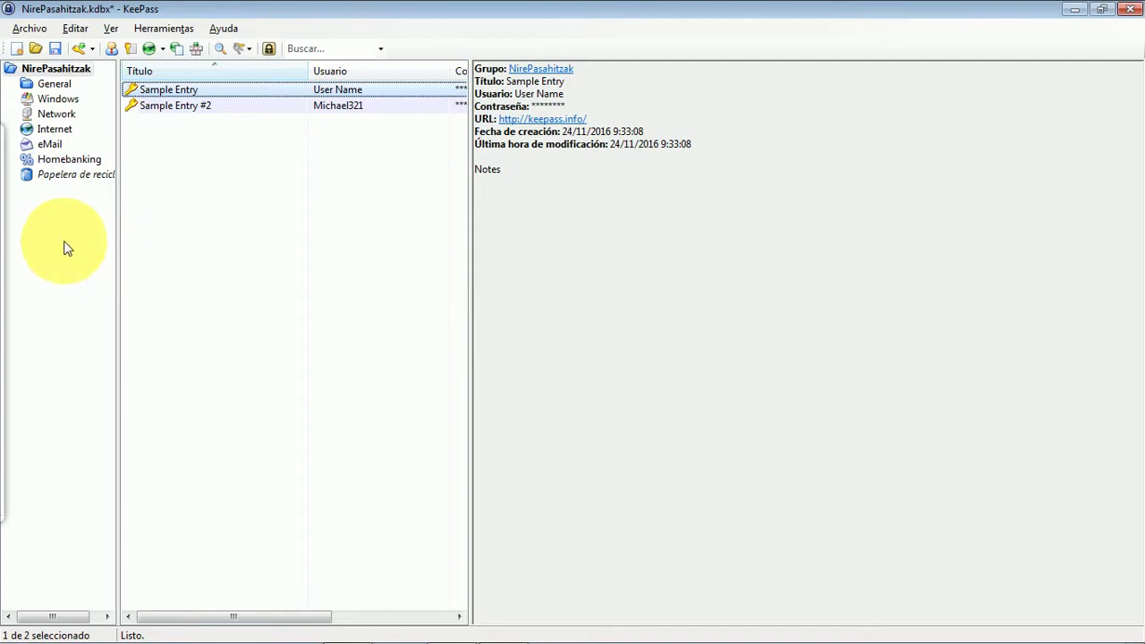
drag(119, 253, 156, 242)
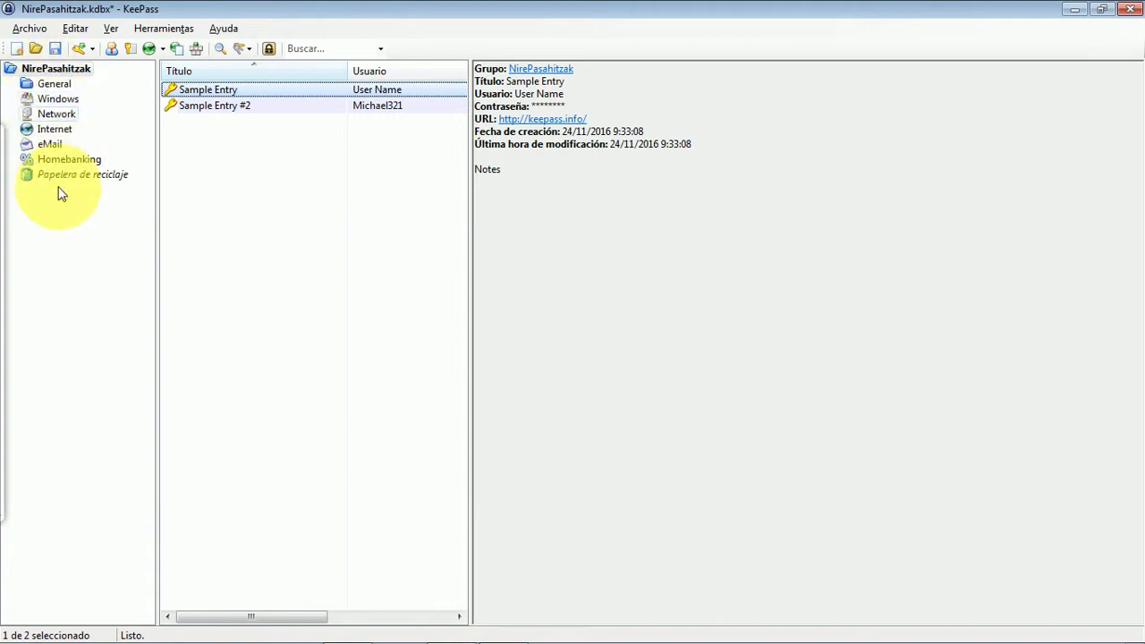
- Compare the details of Sample Entry #2 and Sample Entry
click(224, 109)
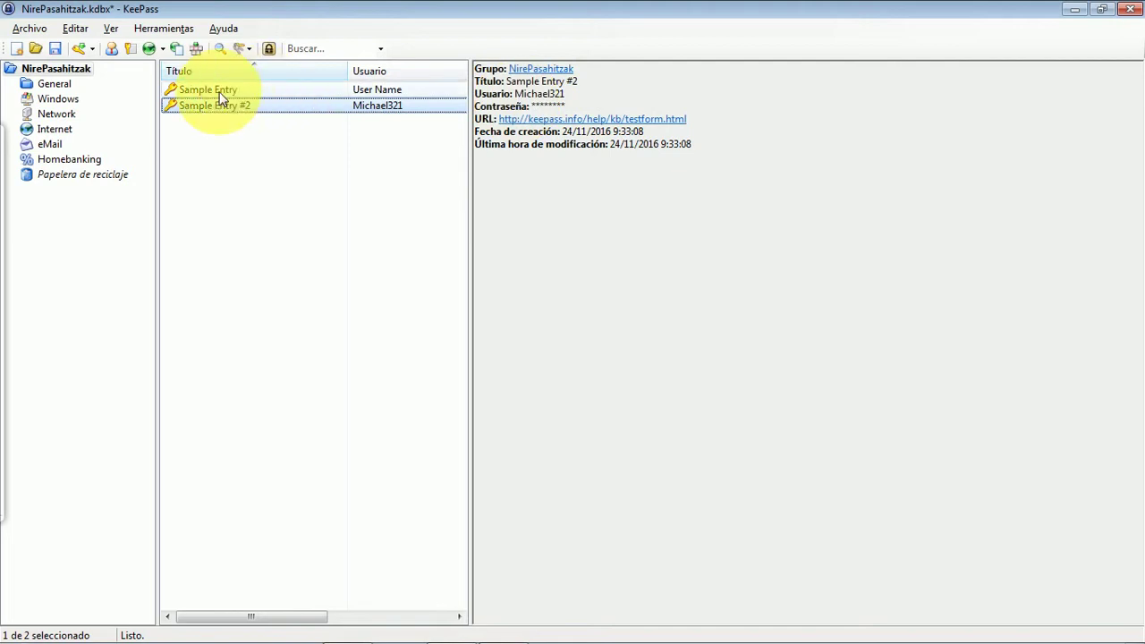
click(221, 93)
click(230, 110)
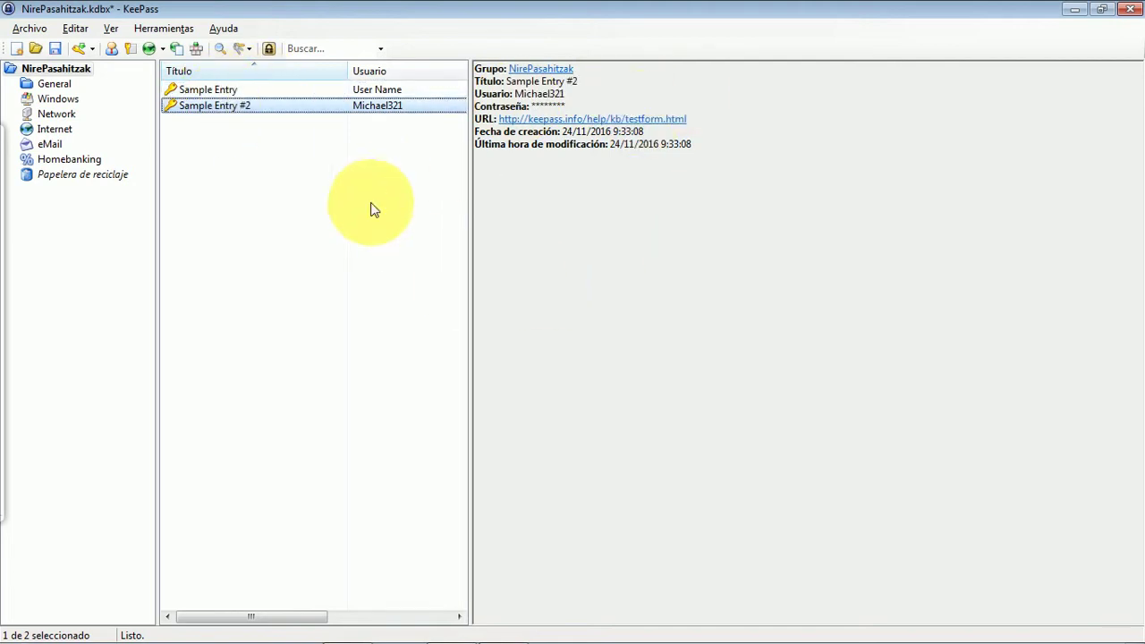
- Set the window layout to Ver > Diseño de la ventana > Apilado, stacking details under the entry list
click(110, 30)
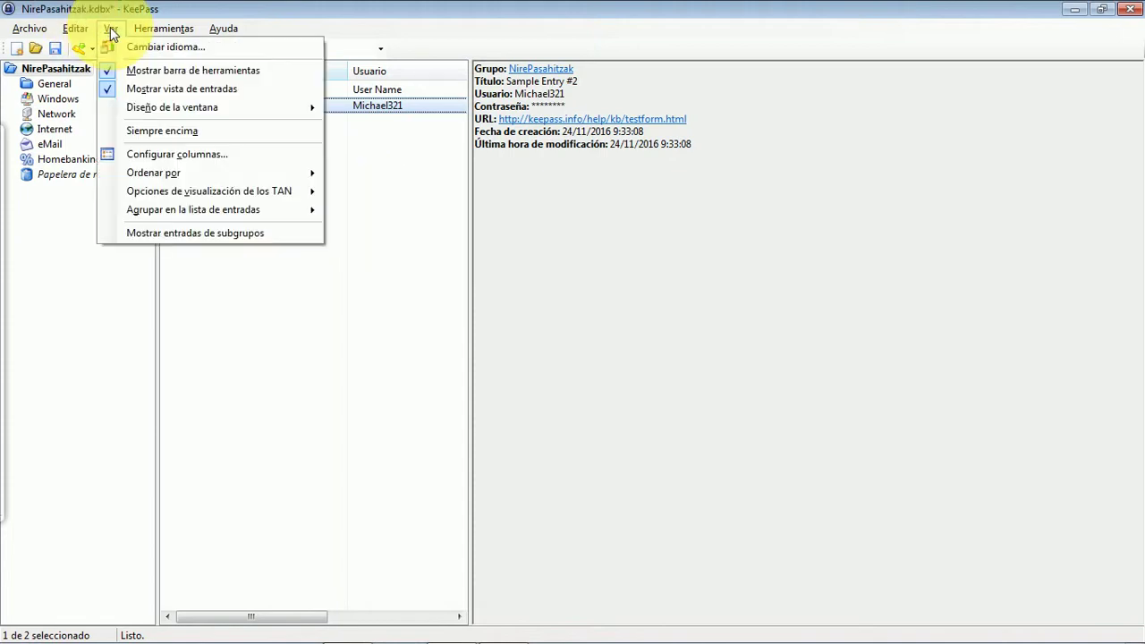
mouse_move(188, 109)
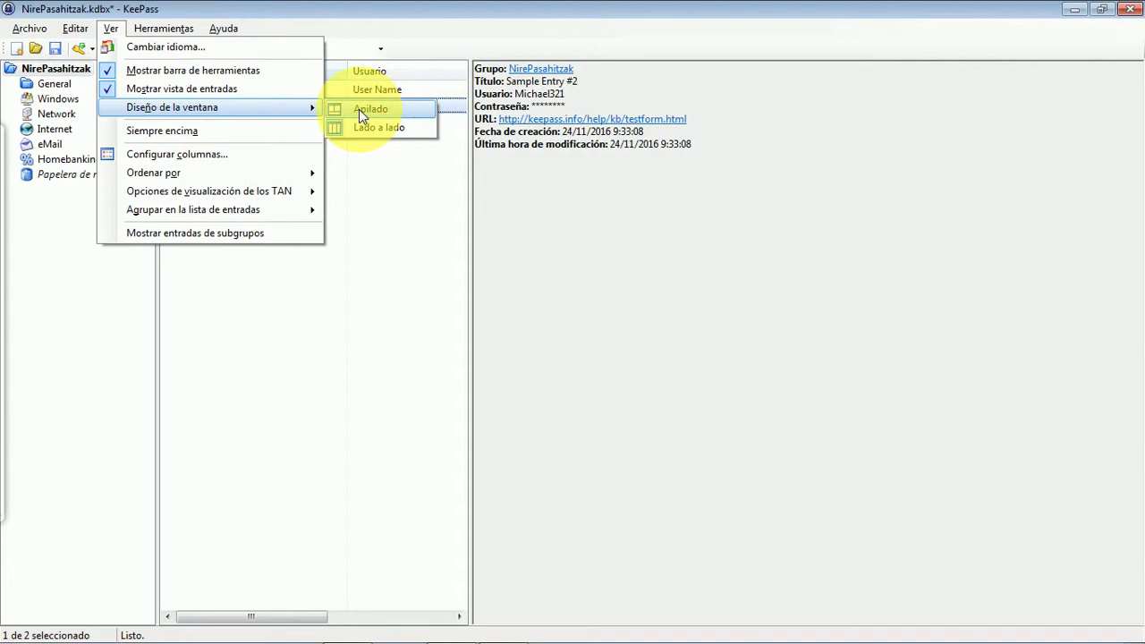
click(359, 109)
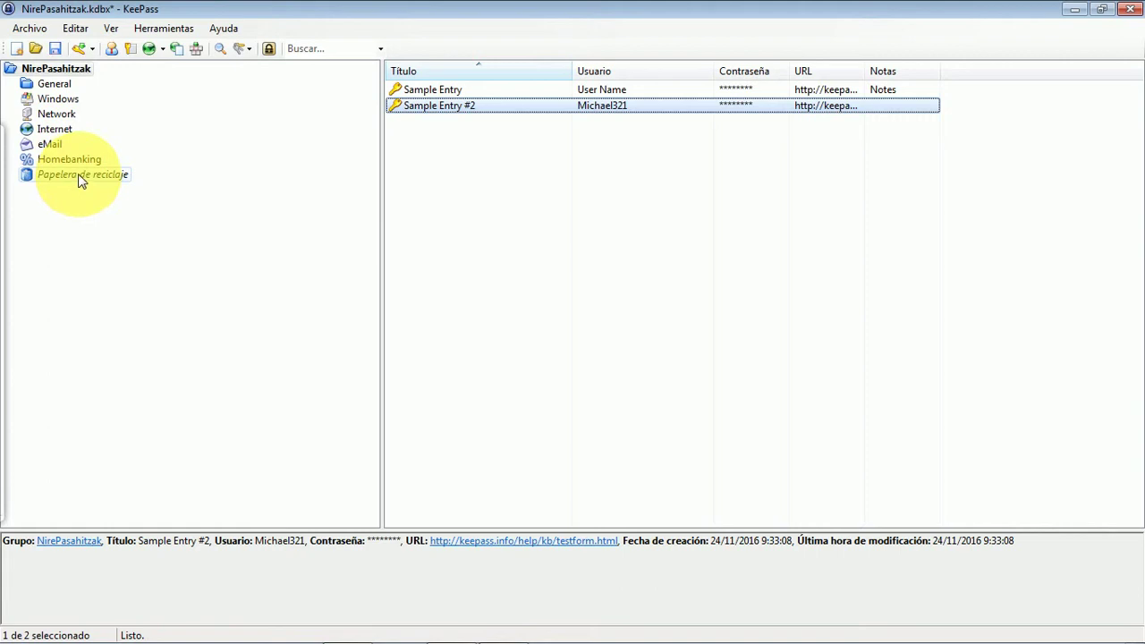
right_click(45, 96)
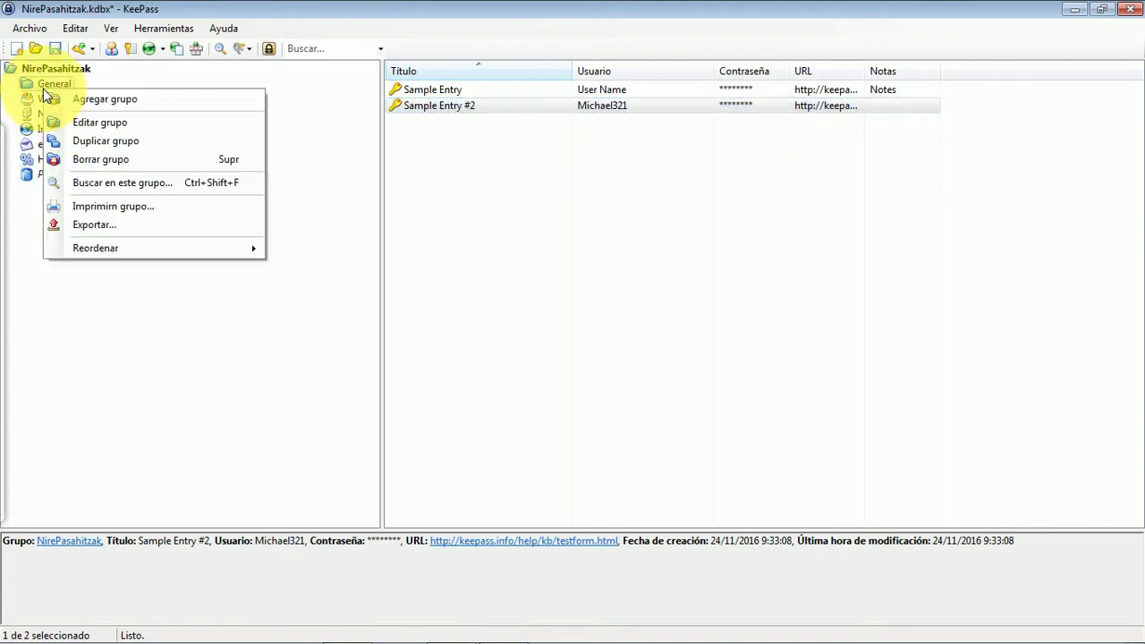
- Delete the General group to Papelera de reciclaje, then start Agregar grupo on NirePasahitzak
click(121, 162)
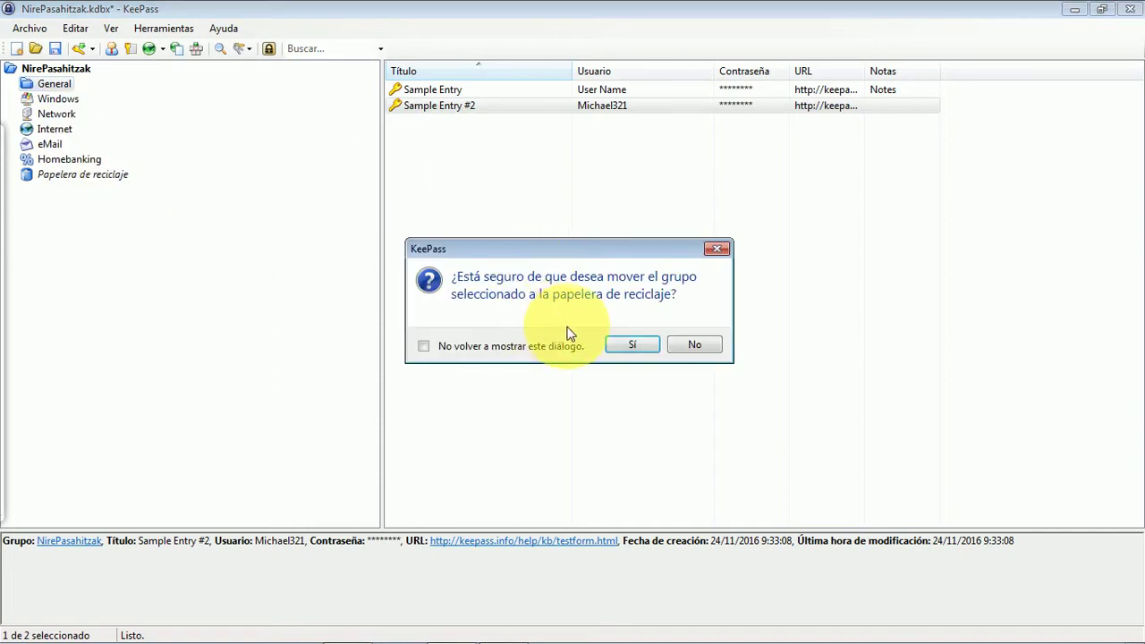
click(633, 346)
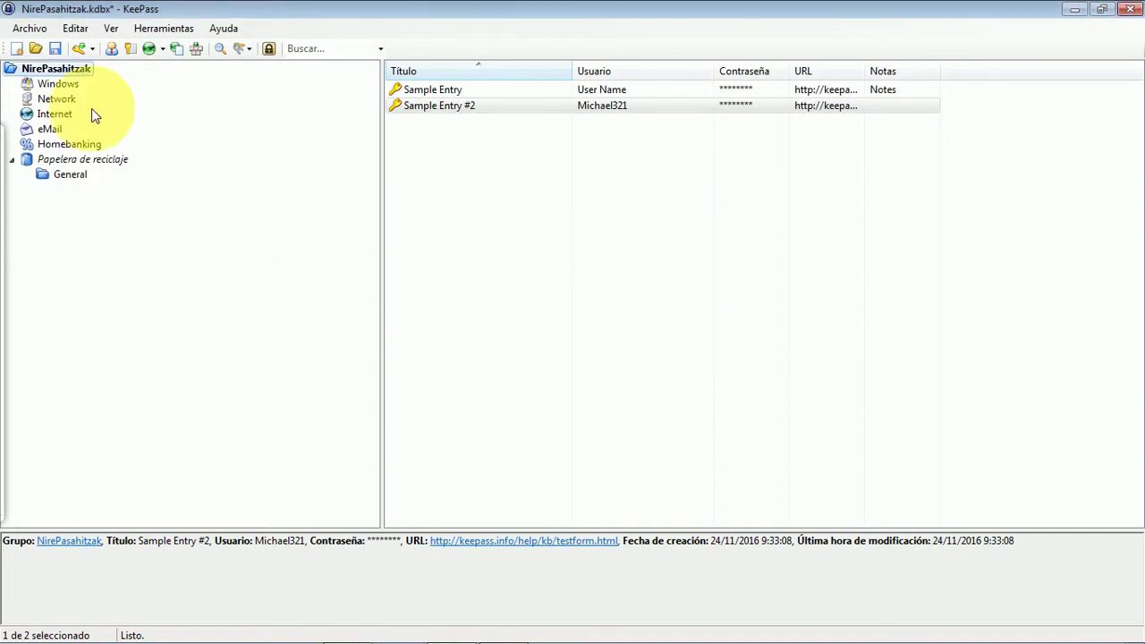
right_click(51, 71)
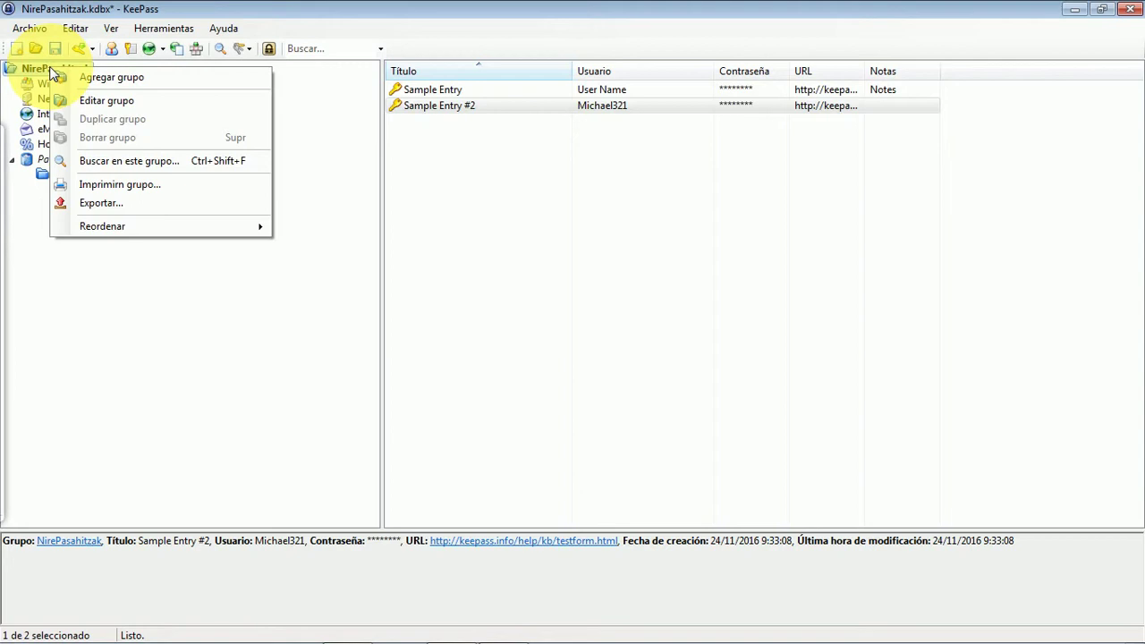
click(116, 78)
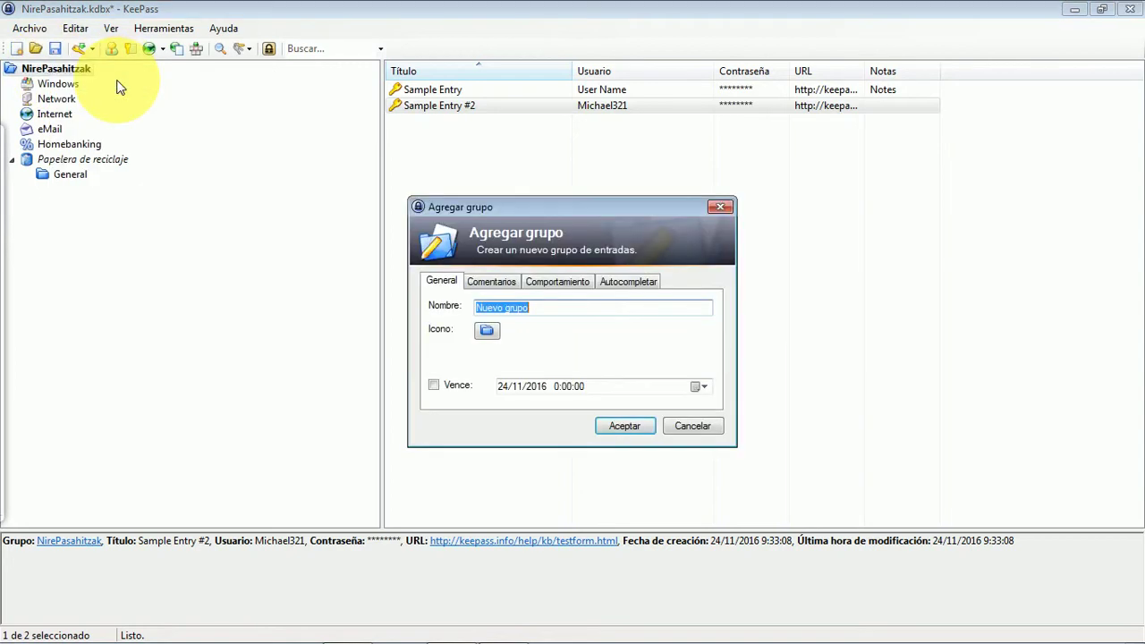
- Name the new group 'Laneko pasahitzak', fixing the typo
text(Laneko pasahiztak)
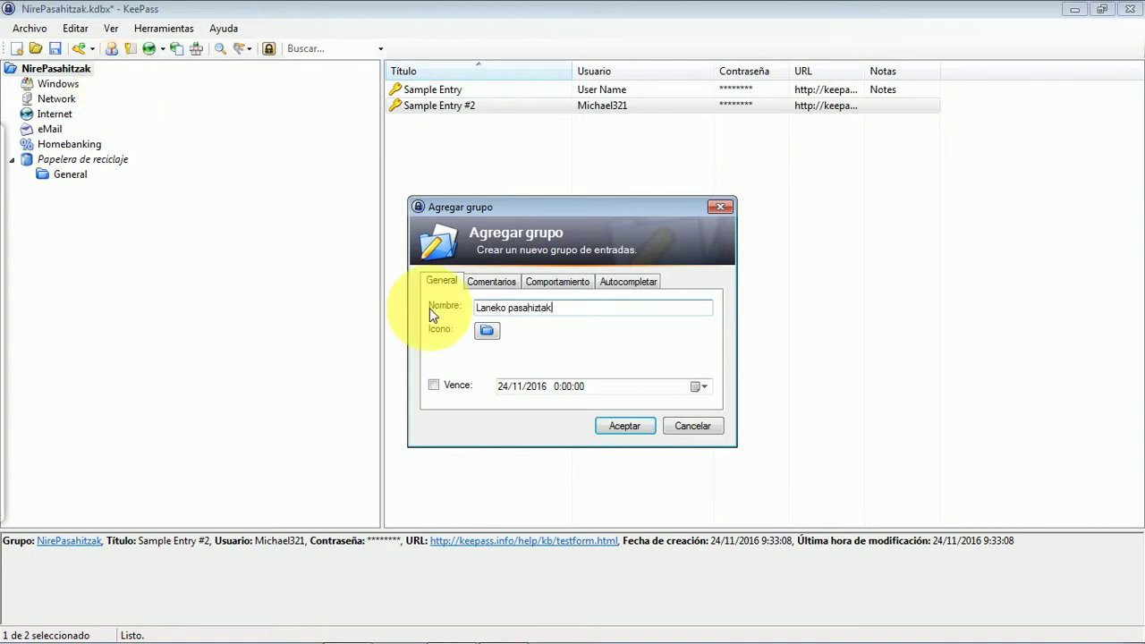
key(BackSpace)
key(BackSpace)
key(BackSpace)
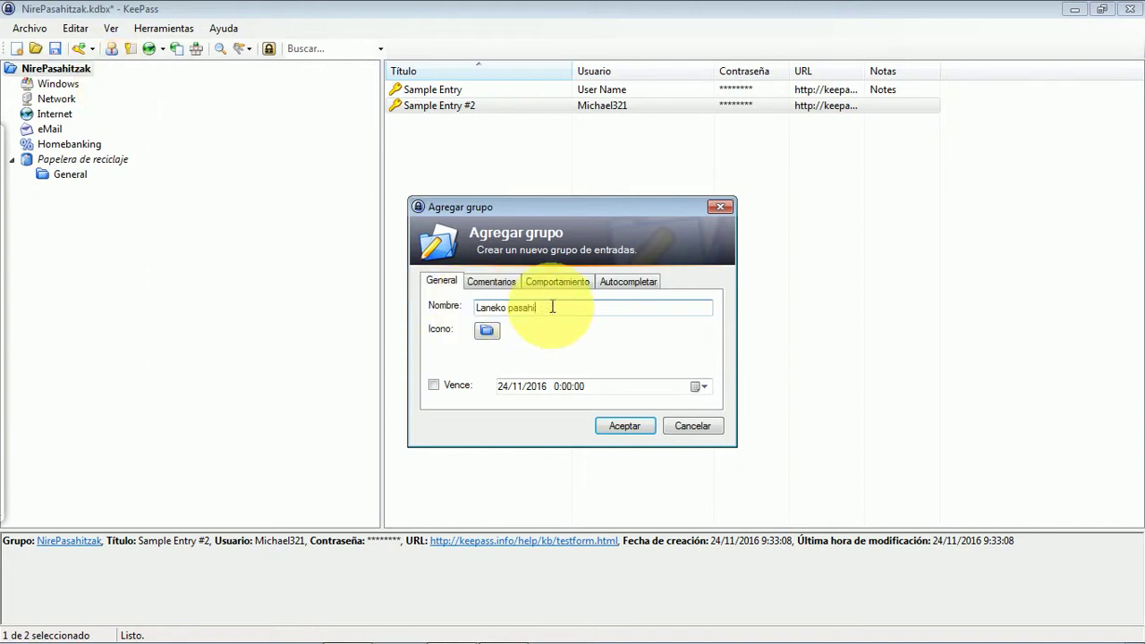
text(tzak)
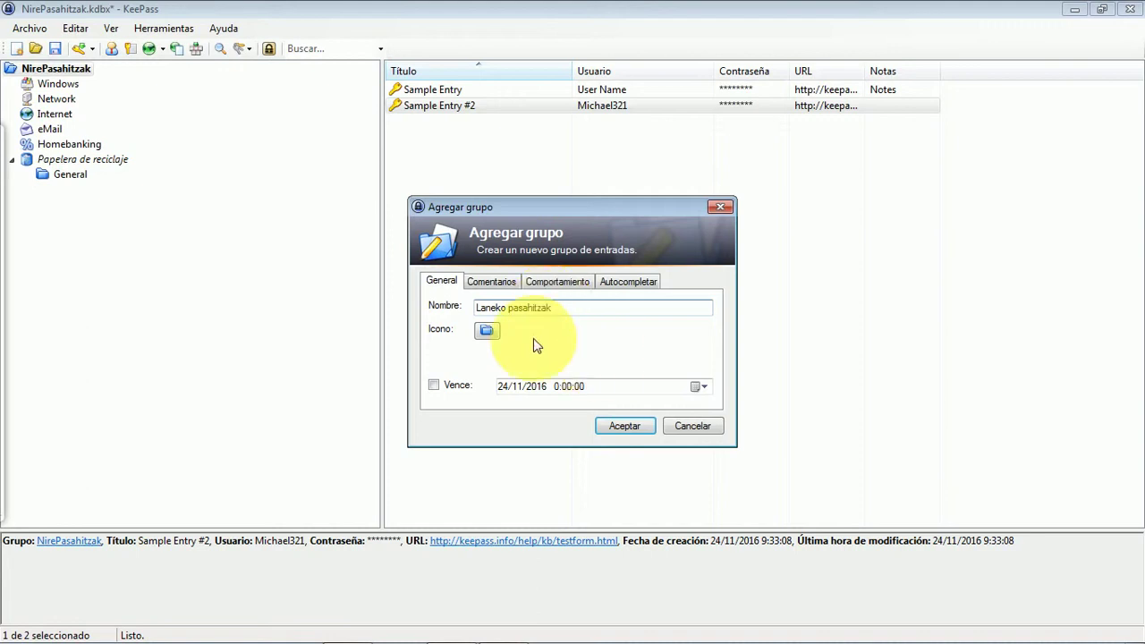
- Give the group standard icon 5 and create Laneko pasahitzak
click(486, 329)
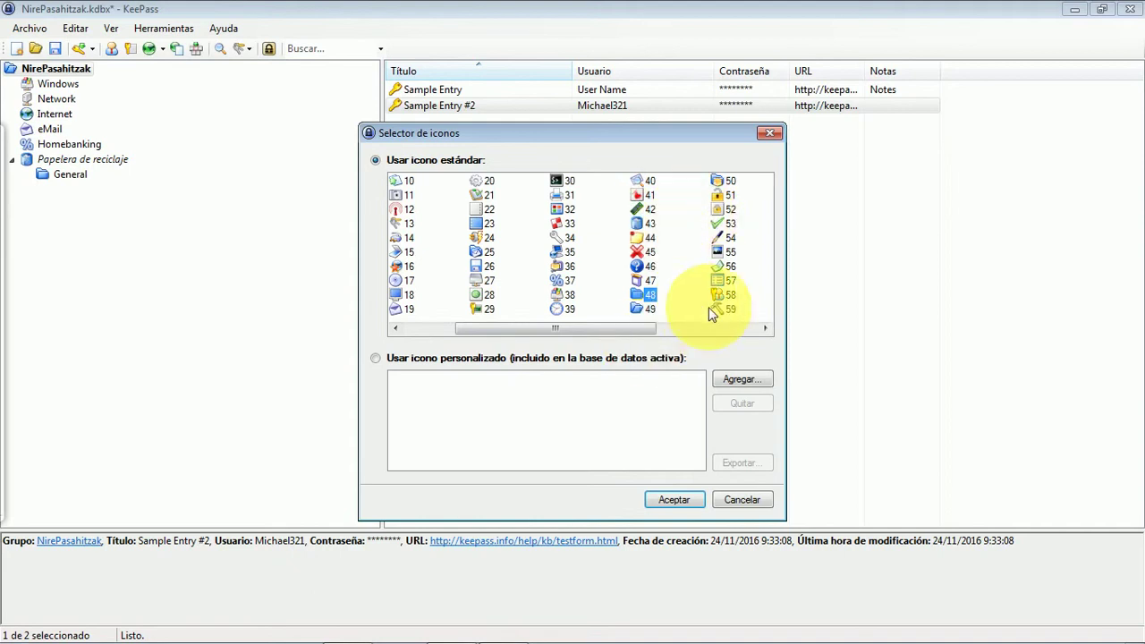
click(437, 329)
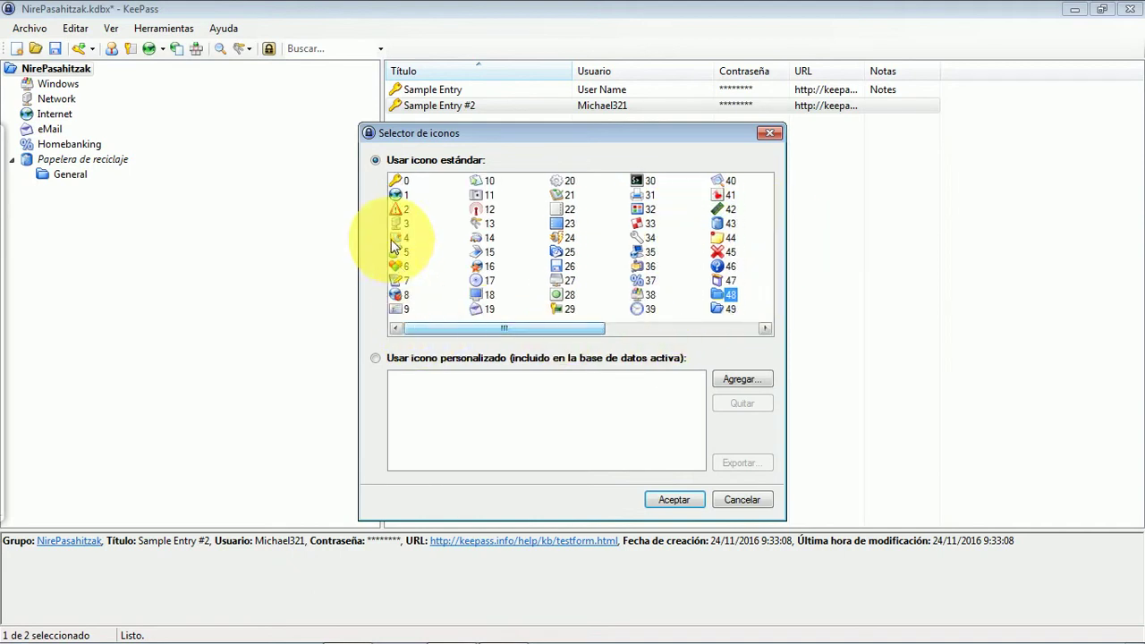
click(396, 253)
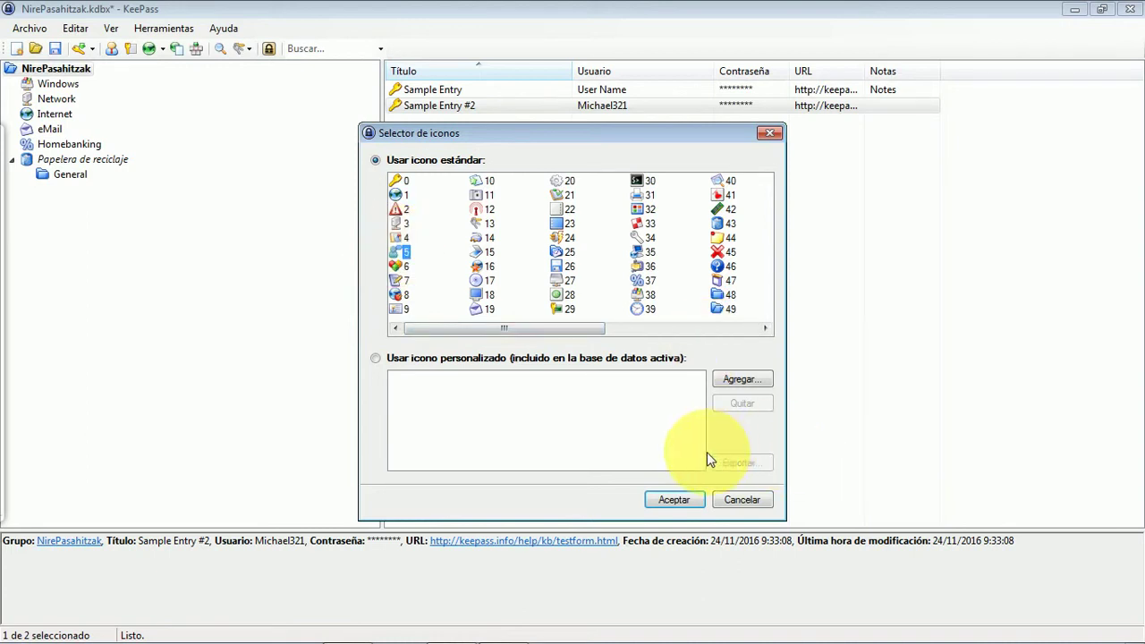
click(751, 379)
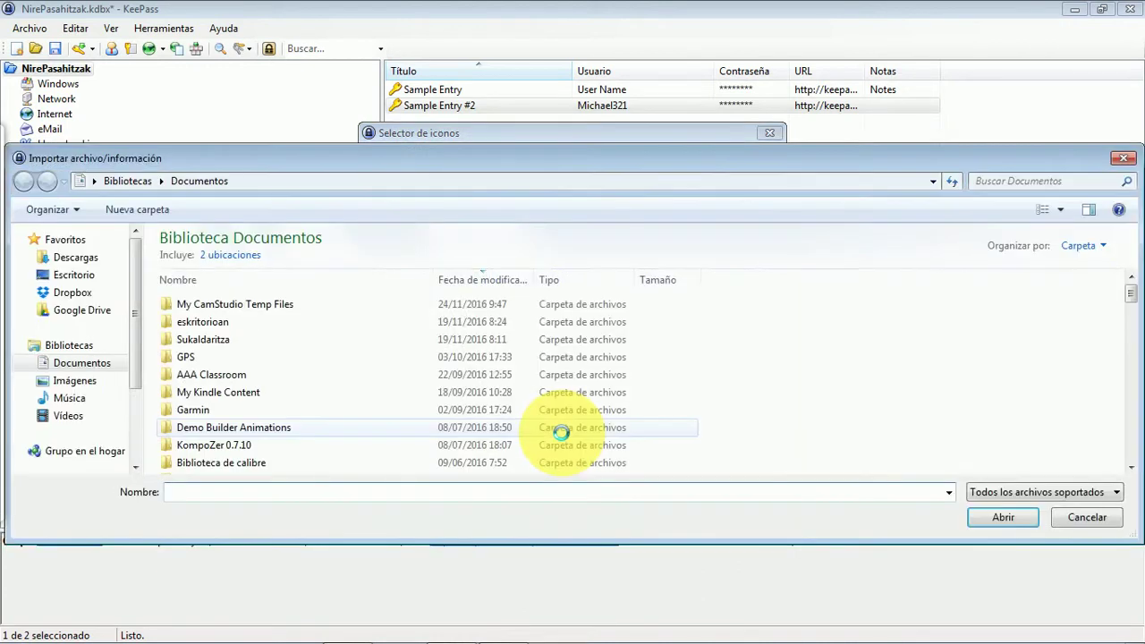
click(1086, 519)
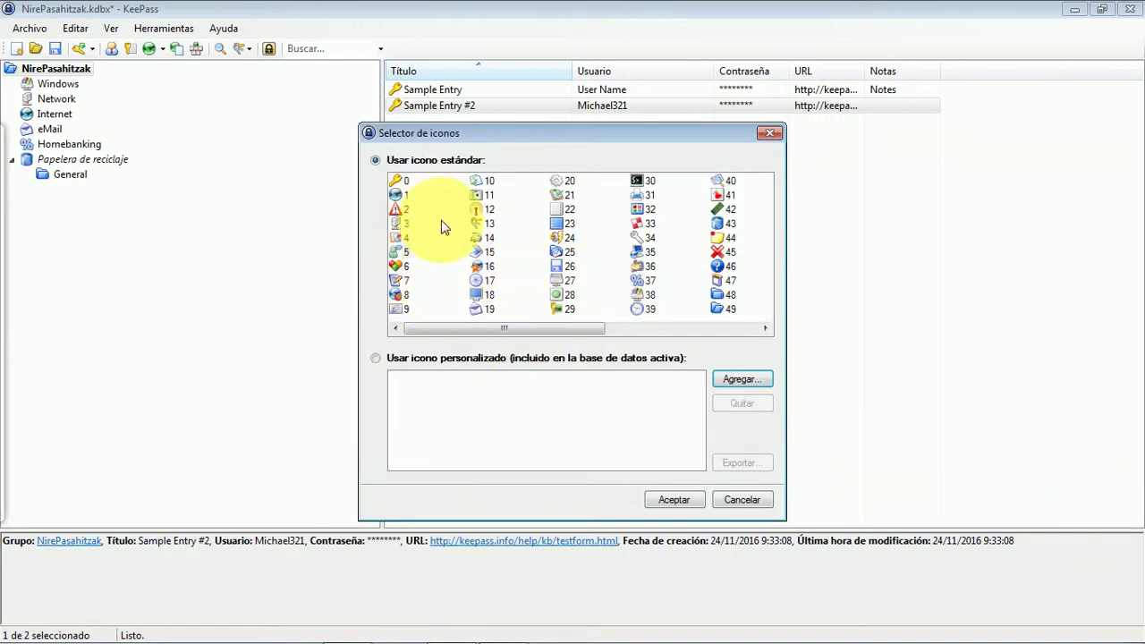
click(397, 252)
click(688, 499)
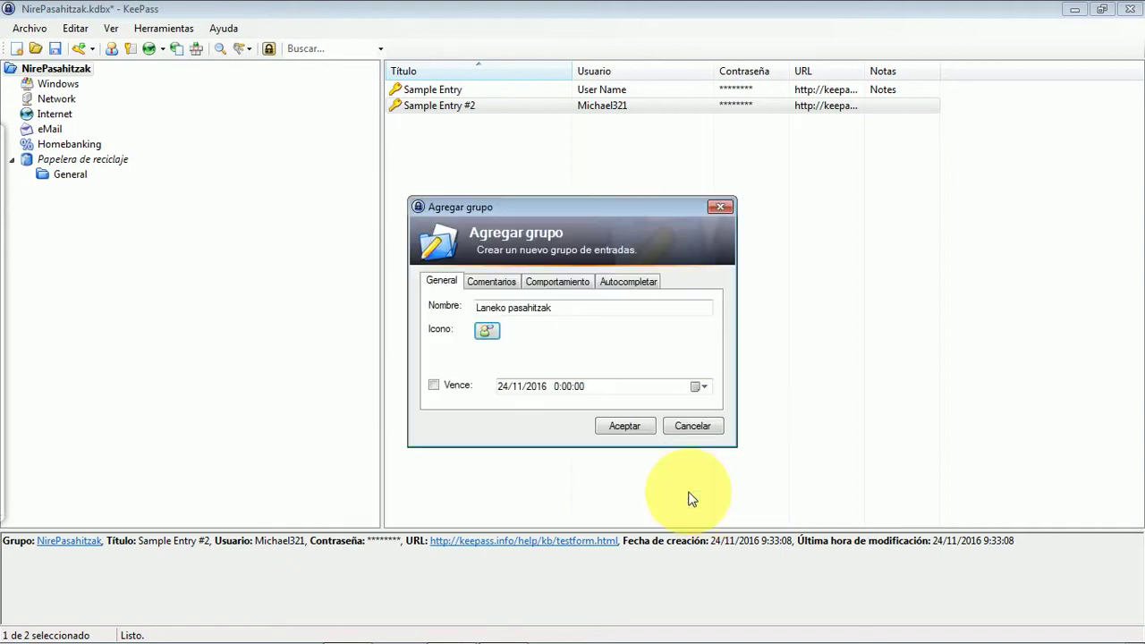
click(636, 426)
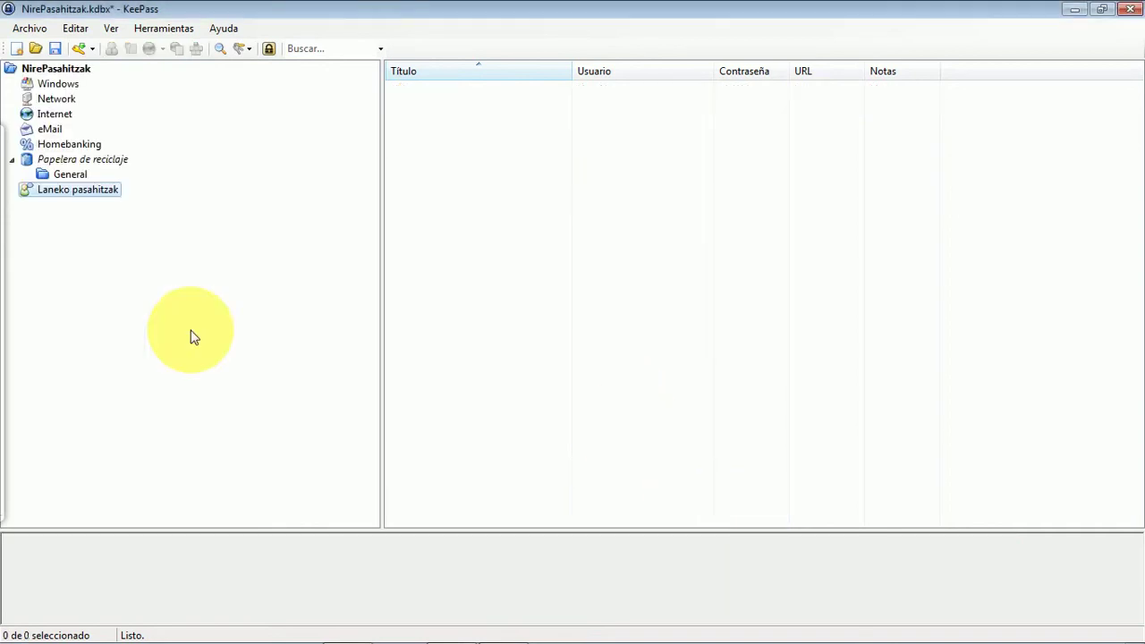
click(34, 193)
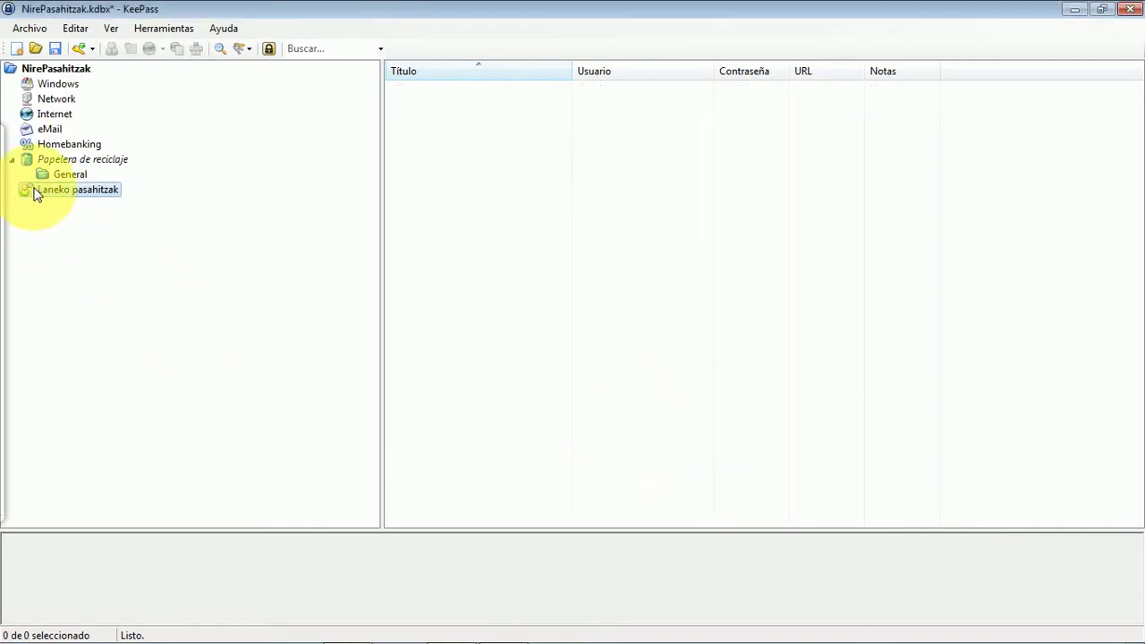
- Add a 'Bidaiak' group beneath NirePasahitzak using standard icon 8
right_click(53, 68)
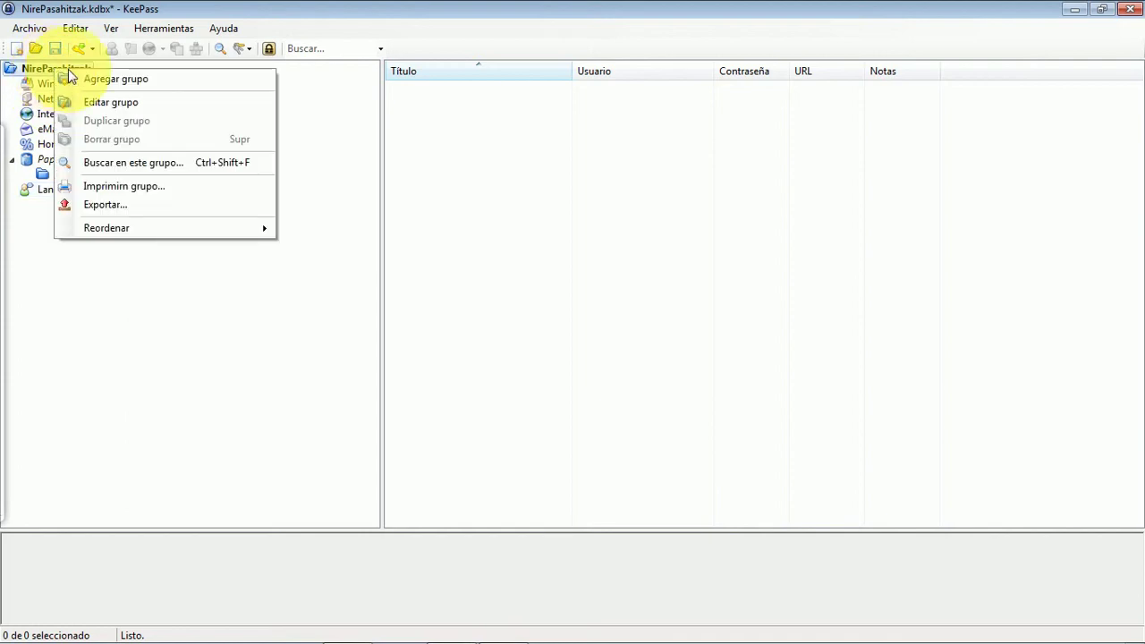
click(107, 78)
text(Bidaiak)
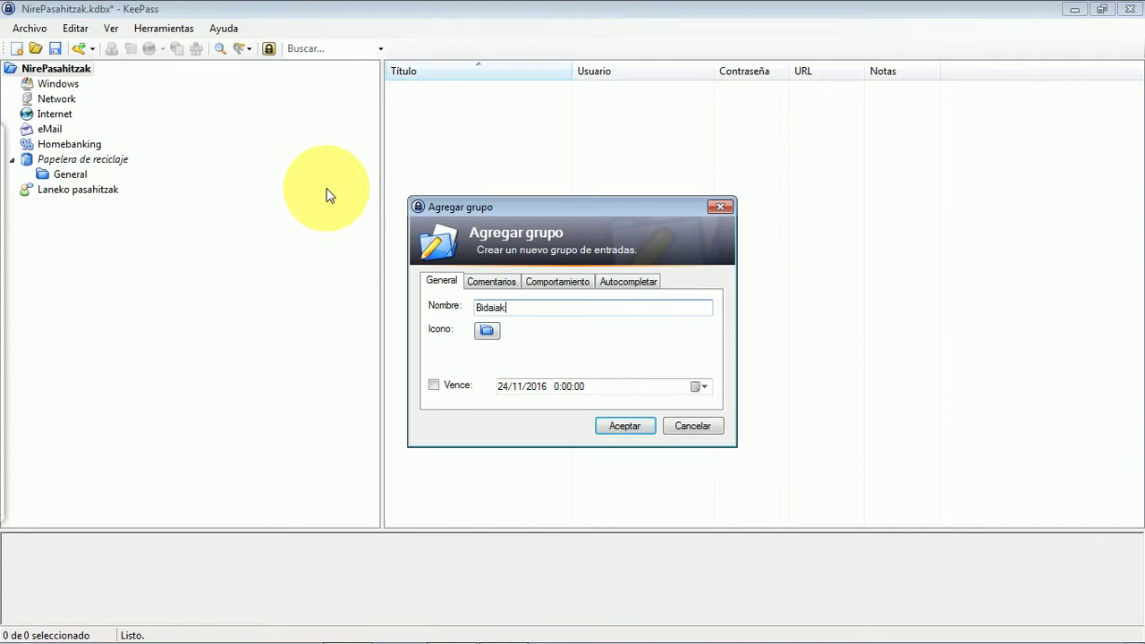
click(486, 330)
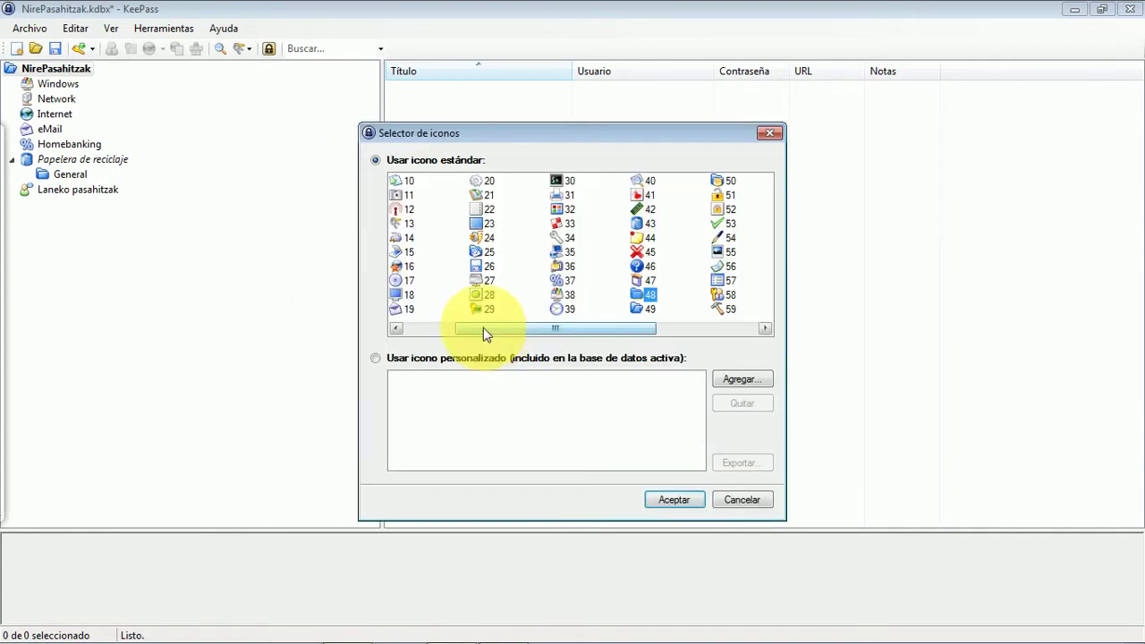
drag(487, 334, 400, 300)
click(400, 300)
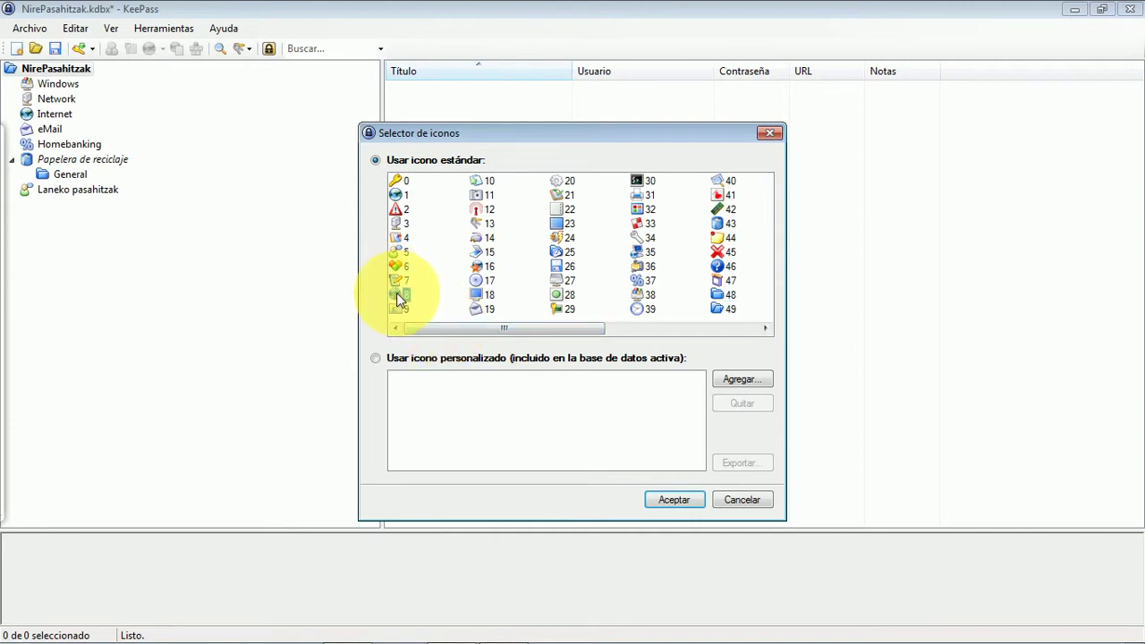
click(671, 501)
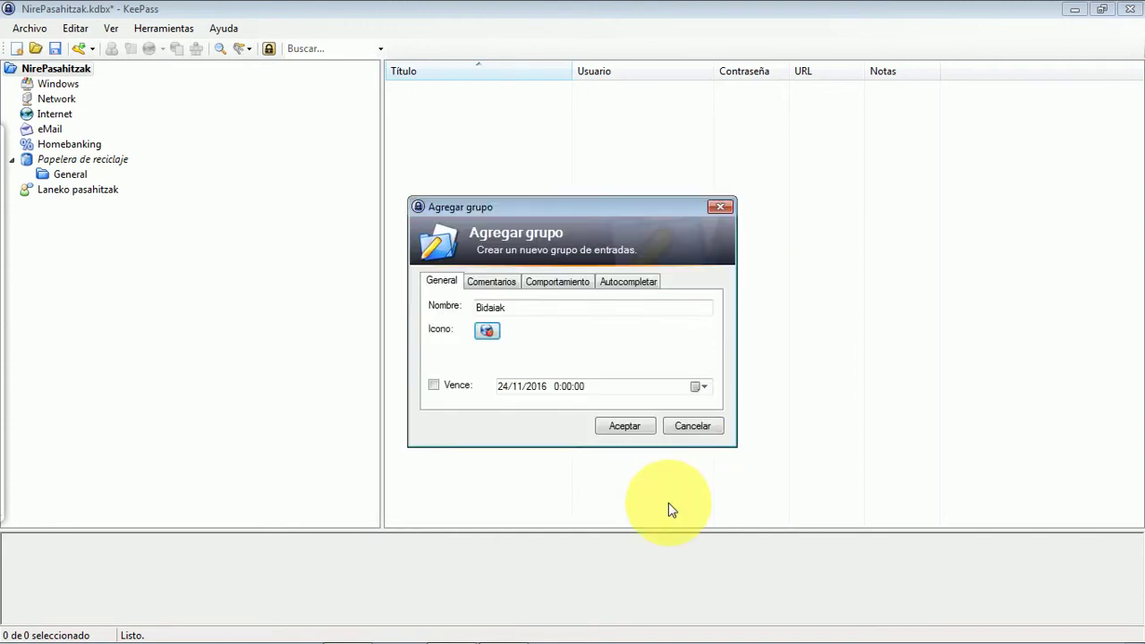
click(616, 428)
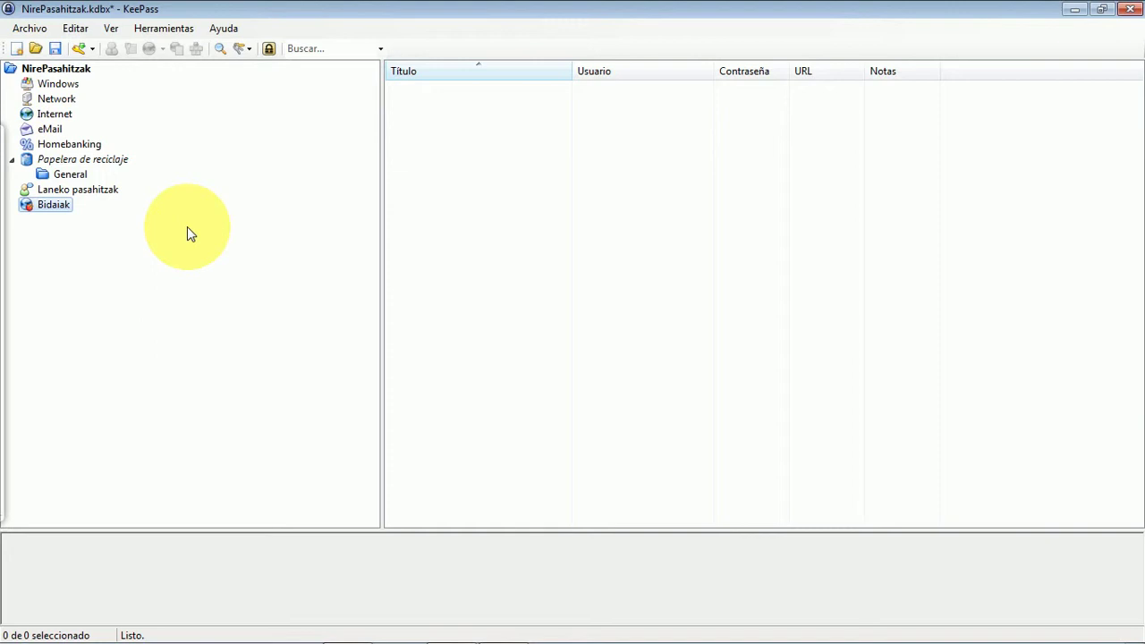
click(77, 197)
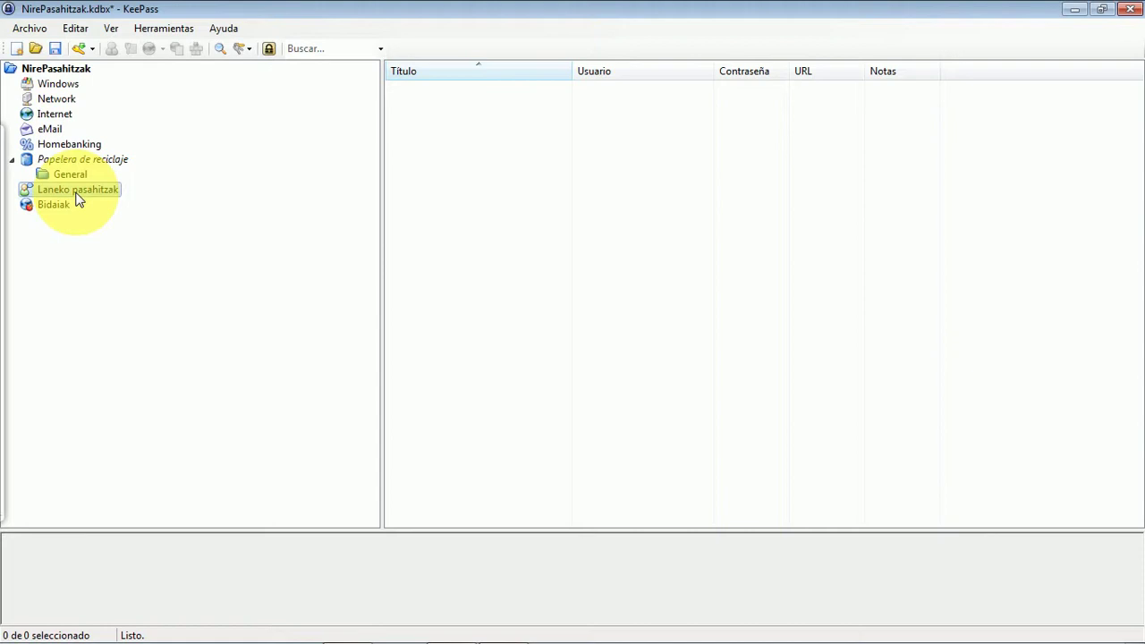
- Start a new entry in Laneko pasahitzak titled 'Laneeko posta kontua'
click(80, 49)
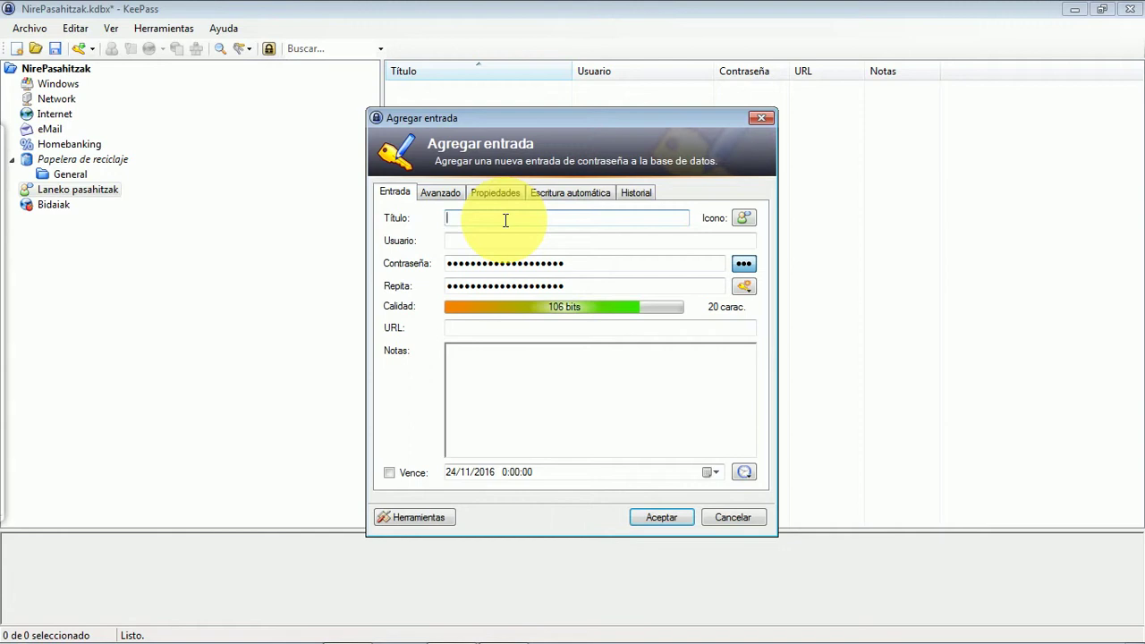
text(Laneeko postahe)
key(BackSpace)
text(kontua)
- Enter an e-mail username and a custom 14-character password, then retype it to confirm
click(501, 241)
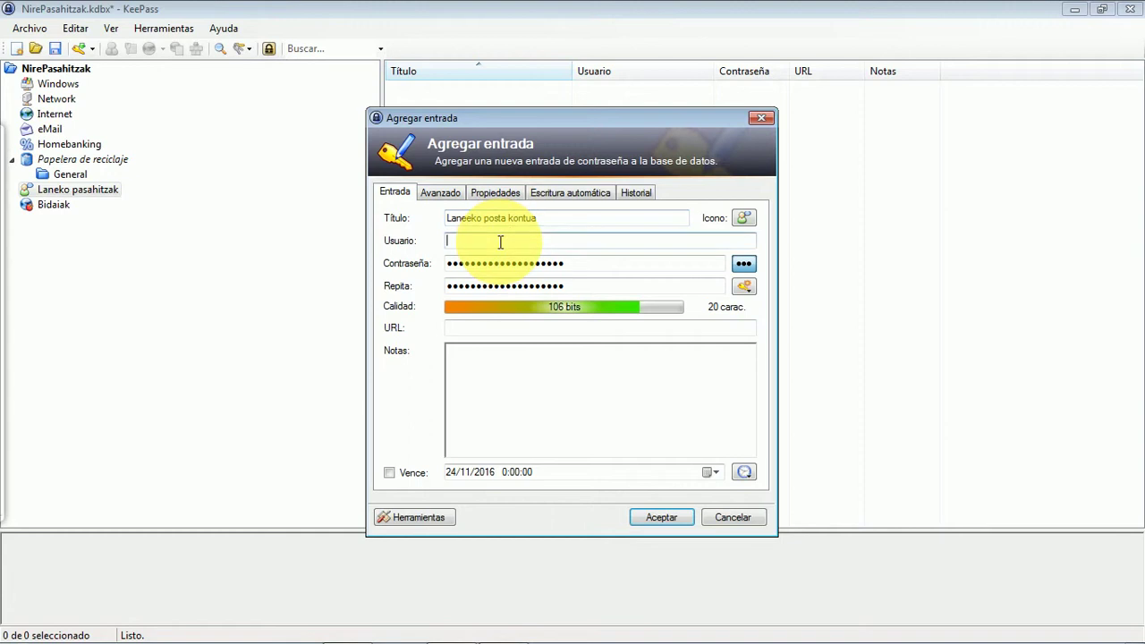
key(Tab)
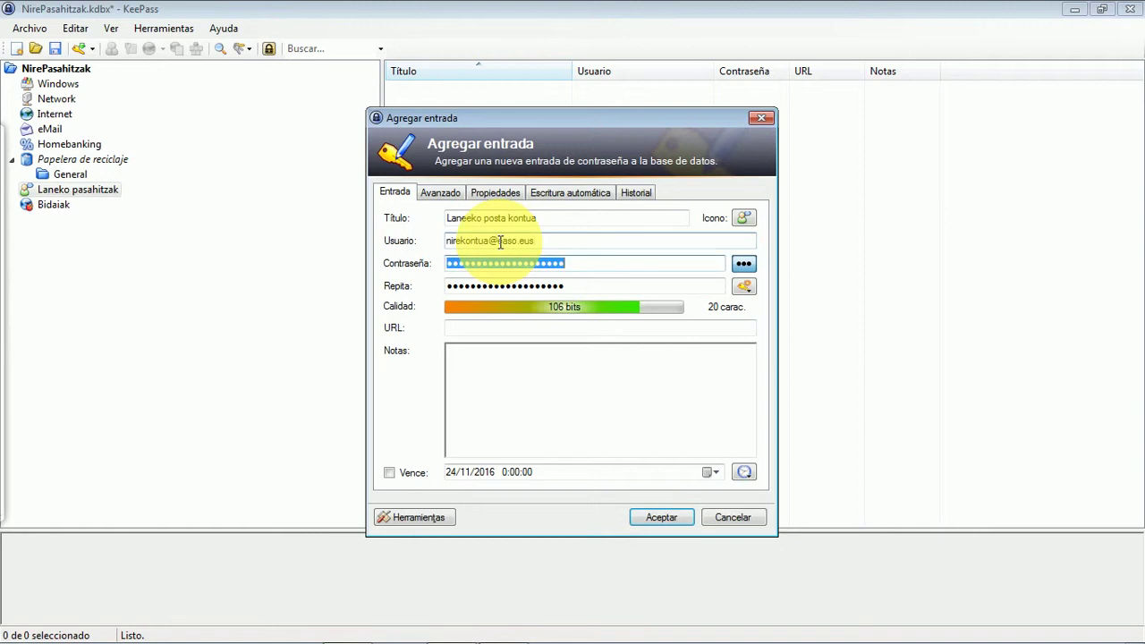
text(•••••••)
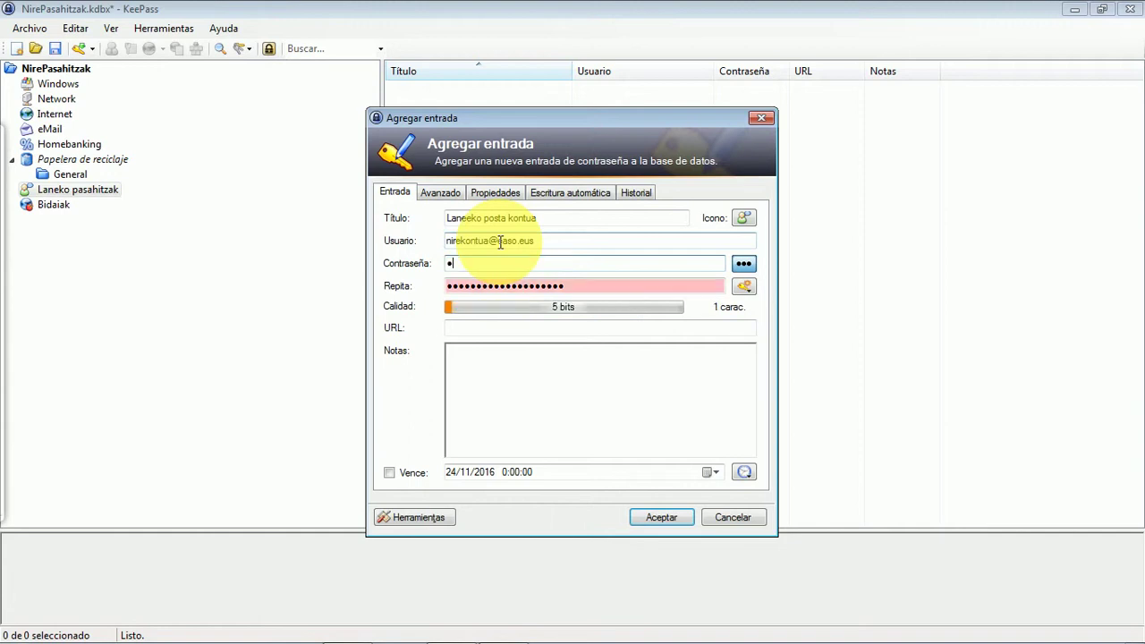
text(•••)
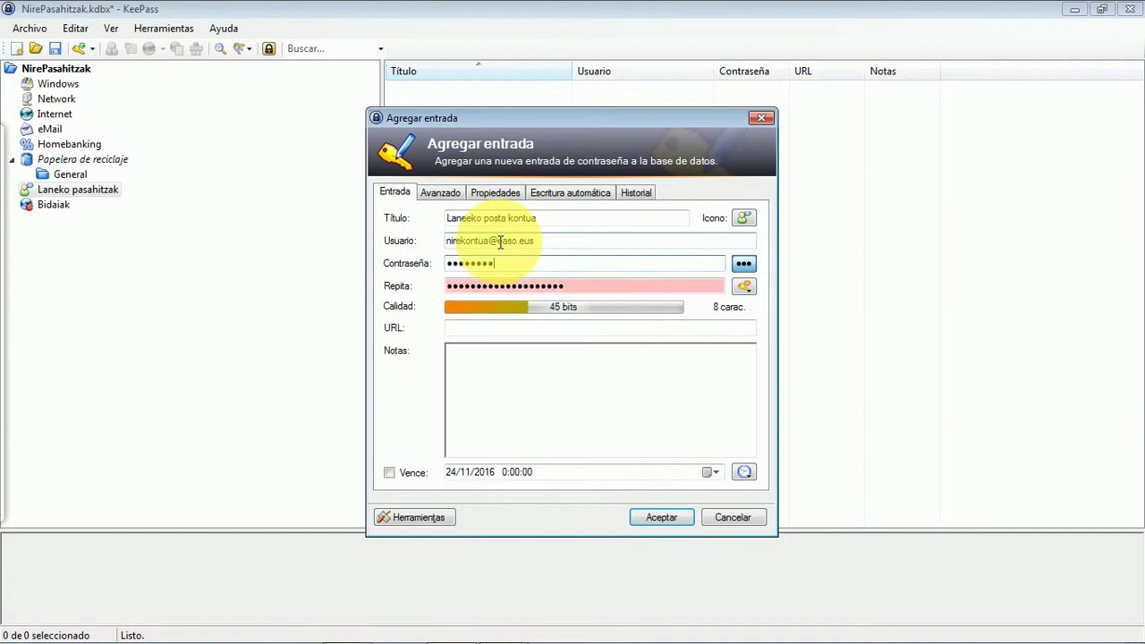
text(••••)
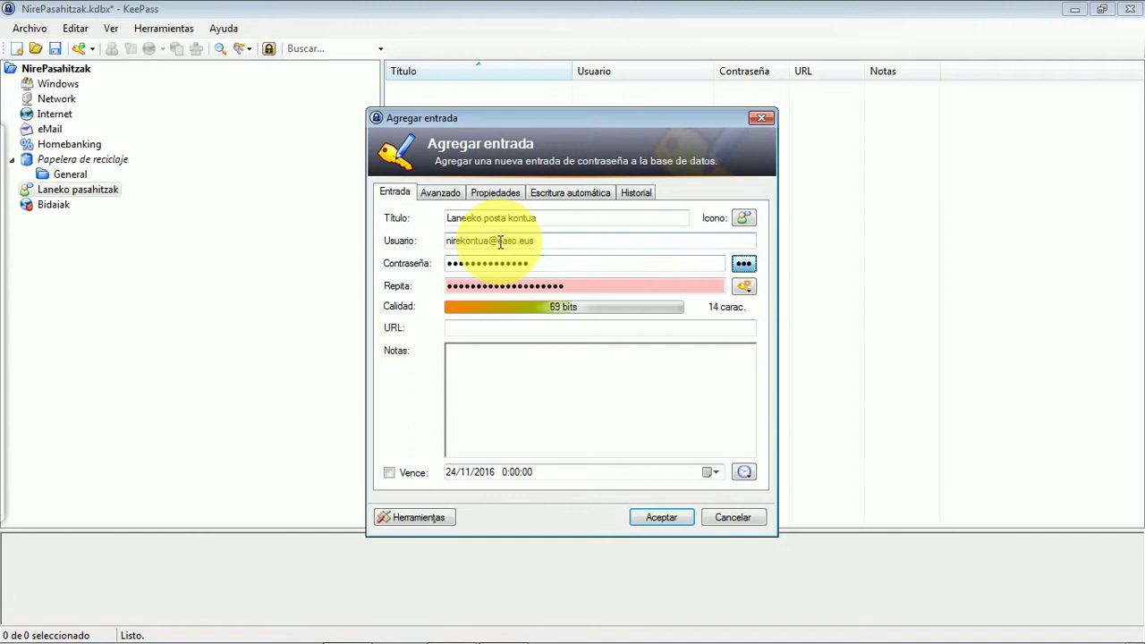
key(Tab)
text(••••••)
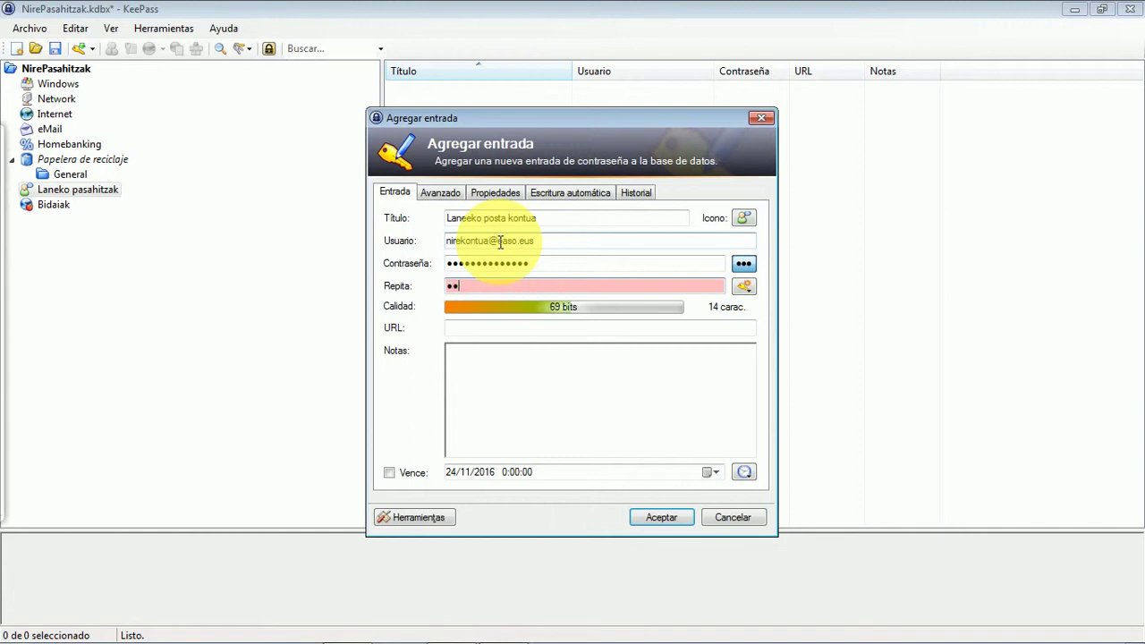
text(•••••••••)
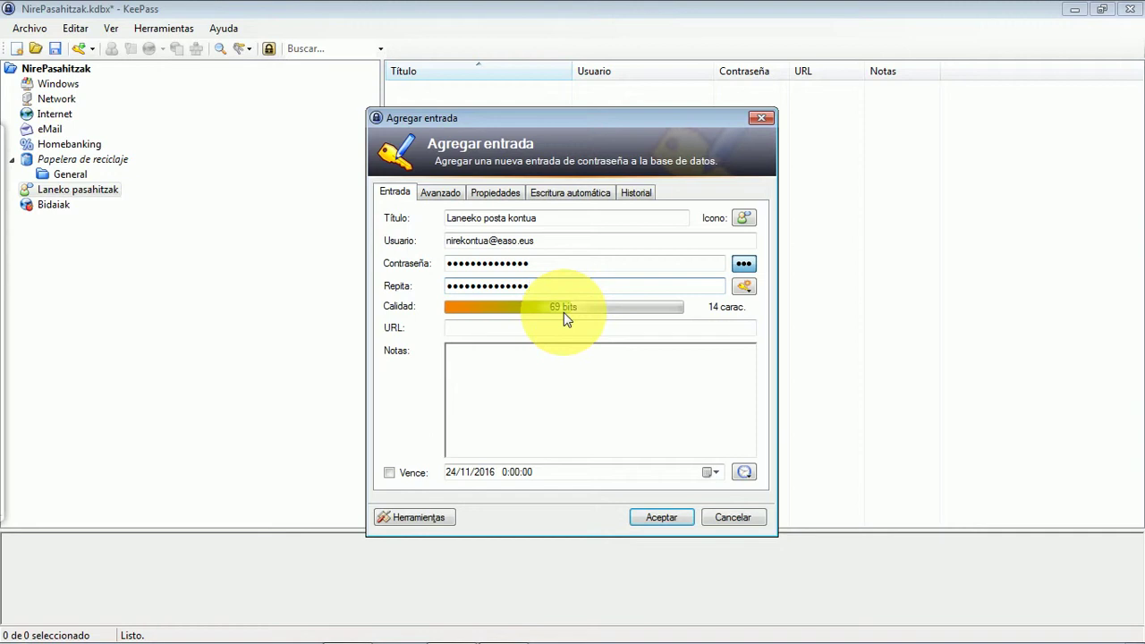
click(473, 328)
text(h)
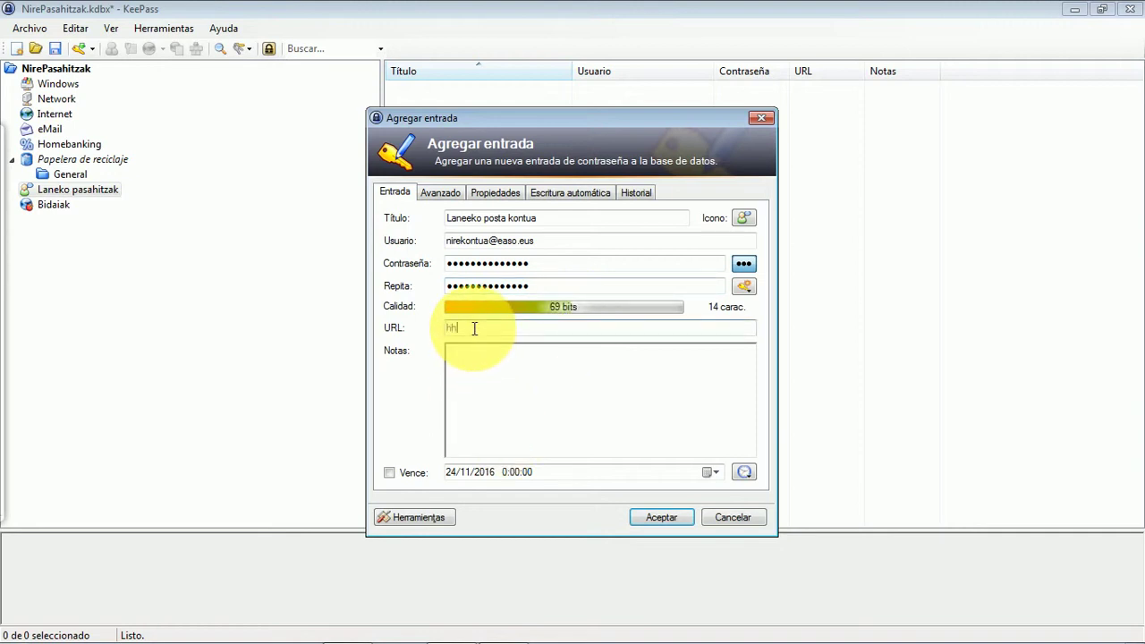
text(ttp://www.gmail.com)
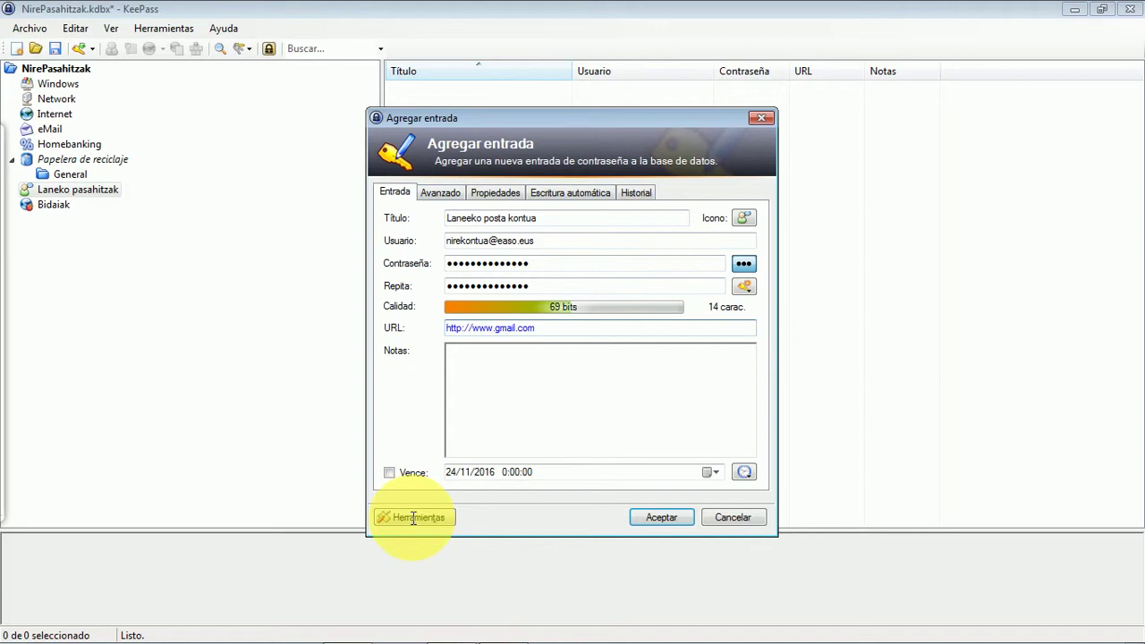
click(659, 518)
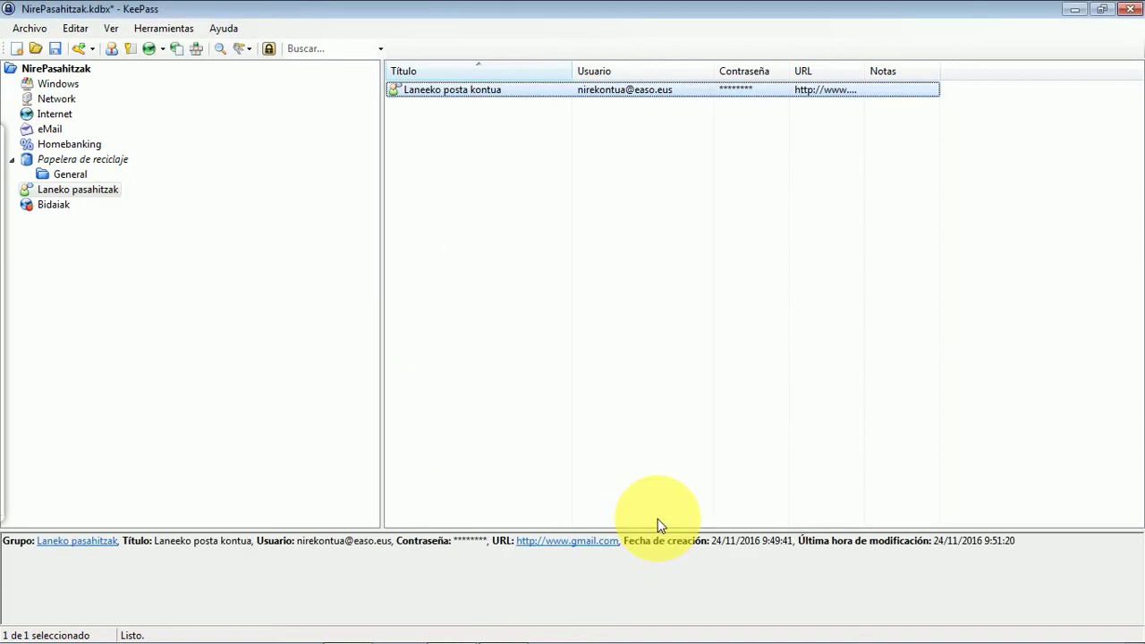
- Reopen the Laneeko posta kontua entry to check its title, close it, and switch to Bidaiak
double_click(429, 92)
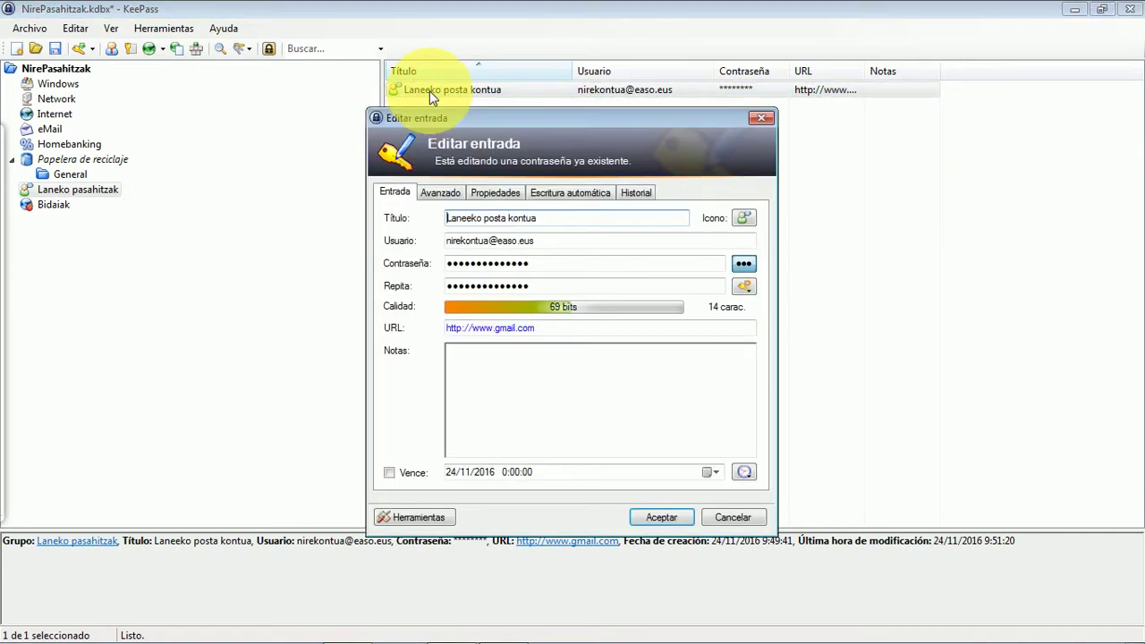
click(463, 218)
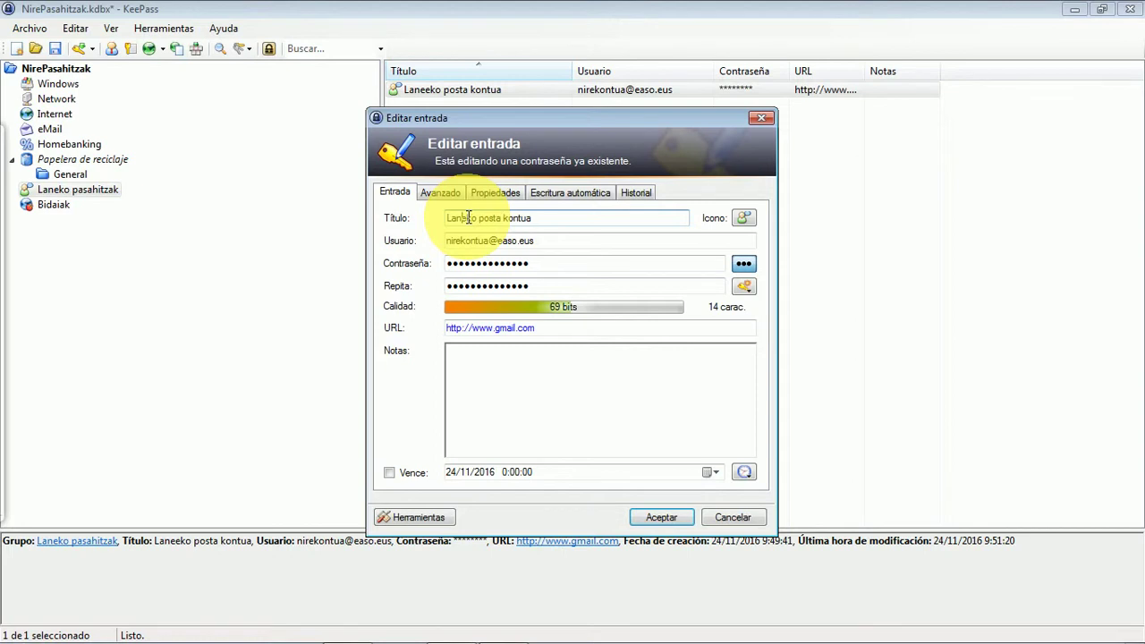
click(666, 517)
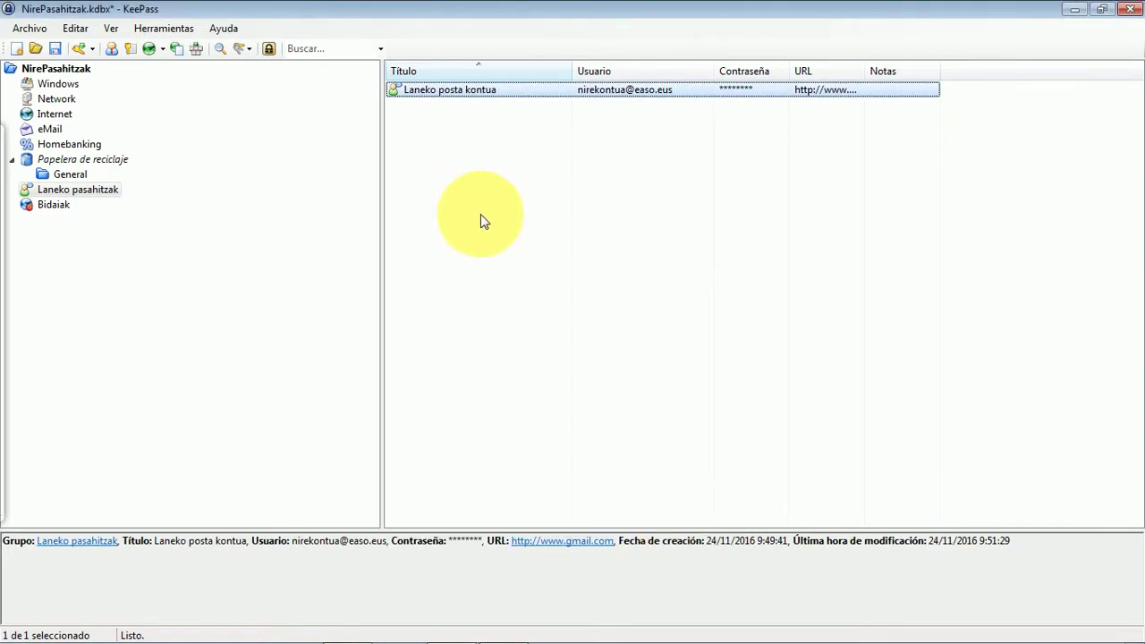
click(51, 207)
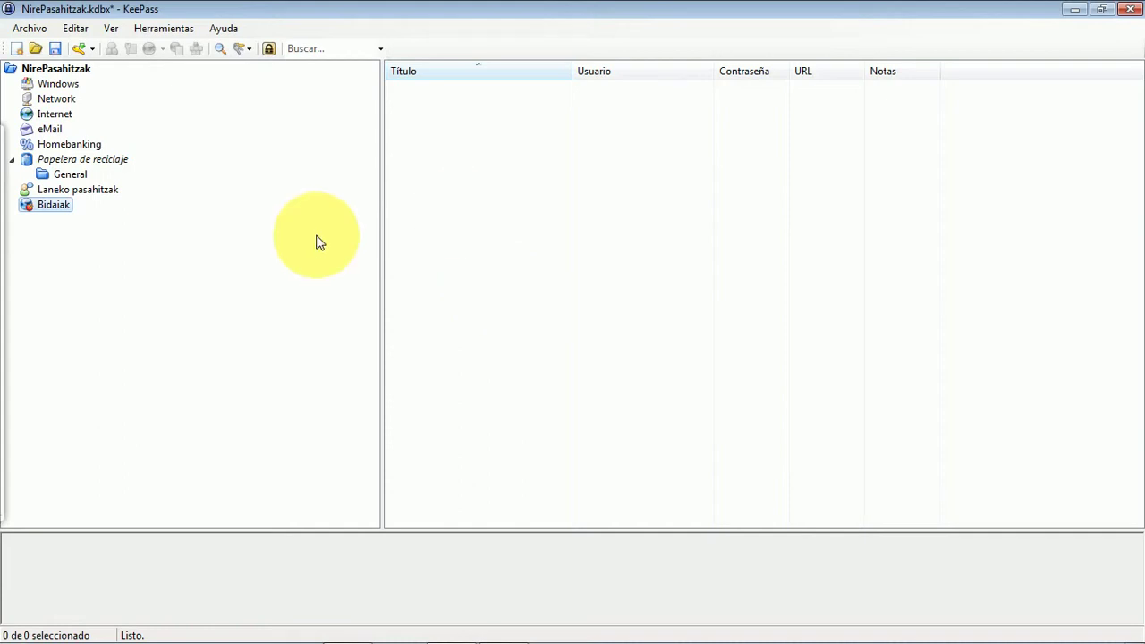
- Add a Bidaiak entry titled 'Bidaiatu gurekin' with an e-mail address as username
click(79, 48)
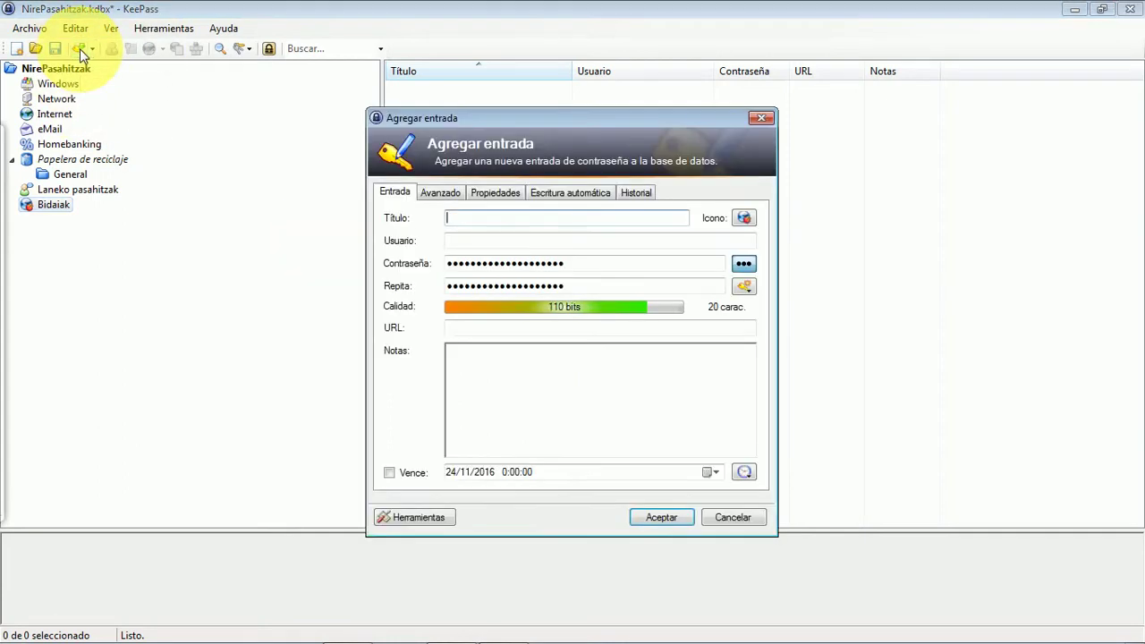
text(NI)
key(BackSpace)
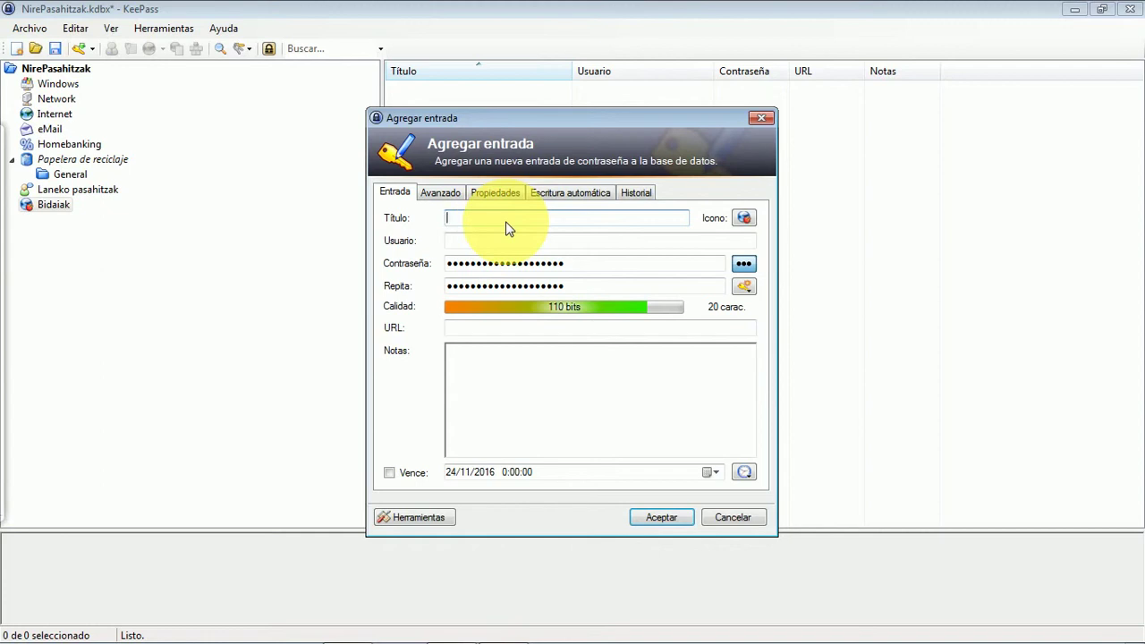
text(Bidai)
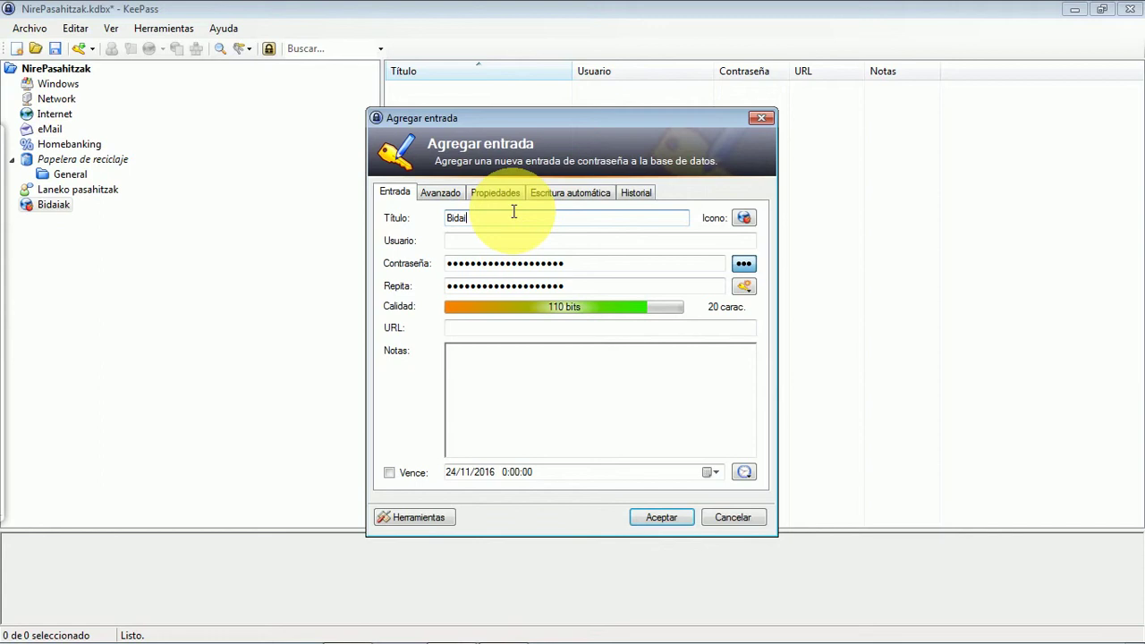
text(atu gurekin)
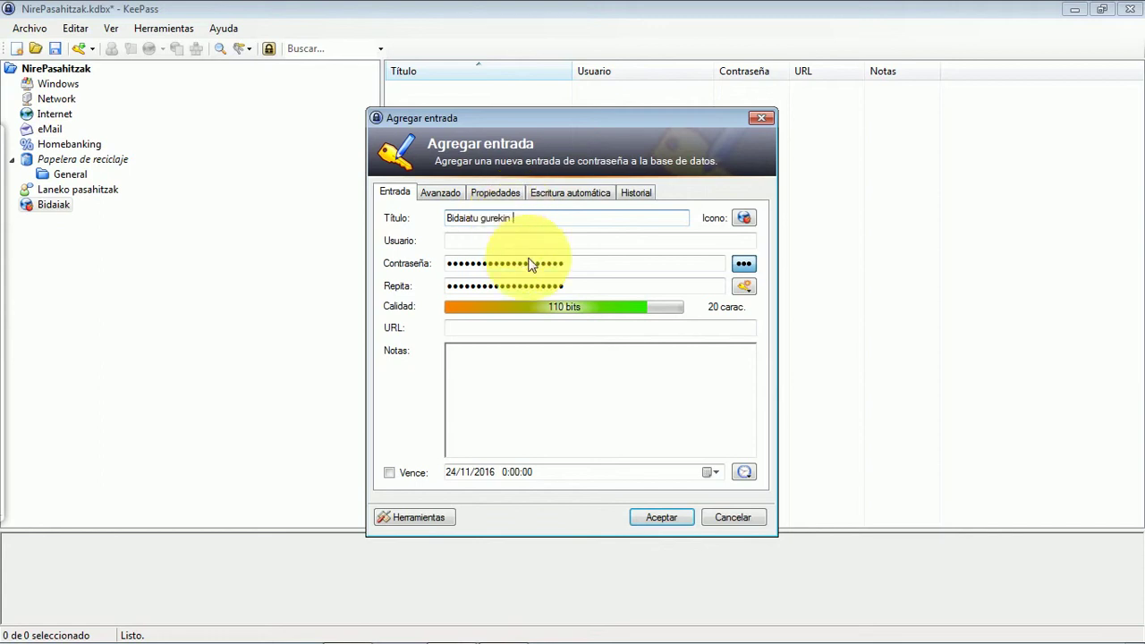
click(505, 244)
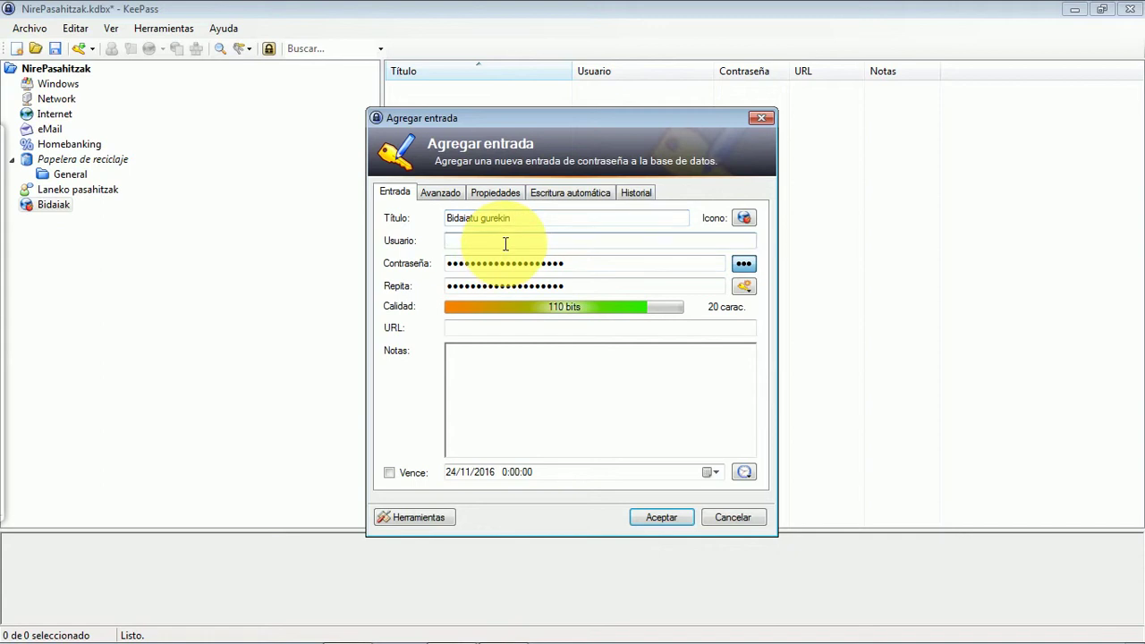
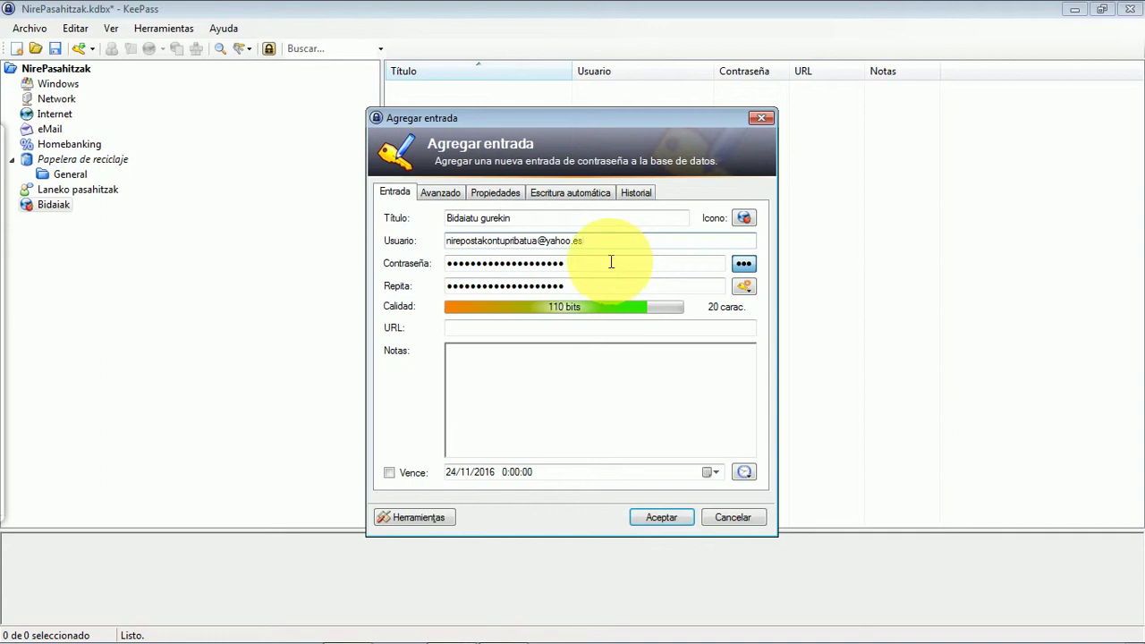
- Show the Bidaiatu gurekin entry's password as plain text and bring up the password-generation menu
click(743, 263)
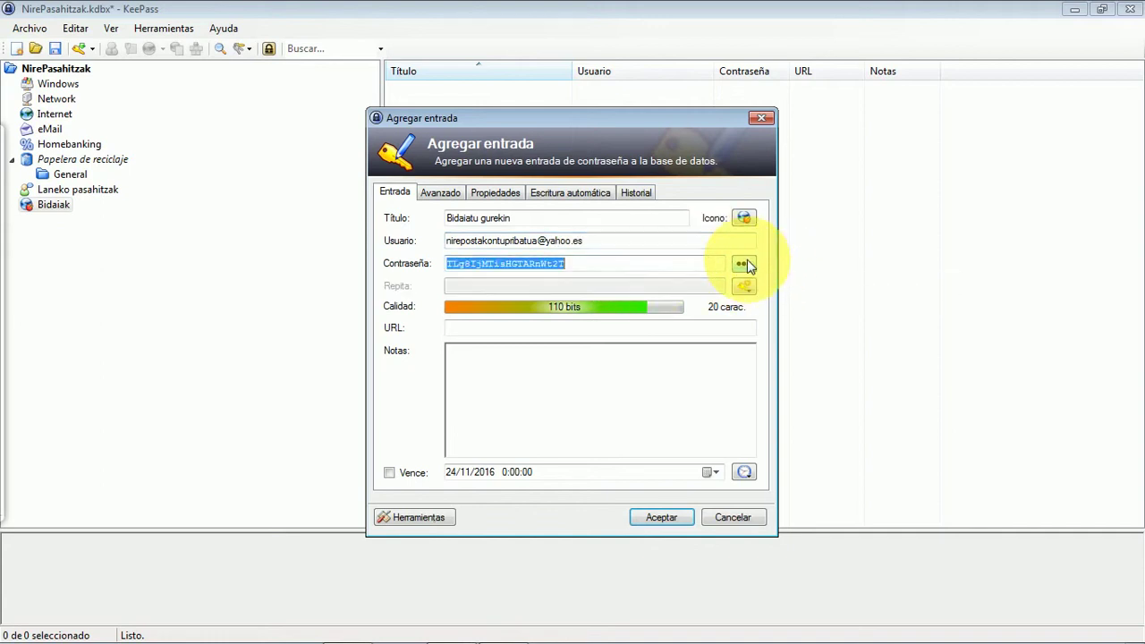
click(518, 263)
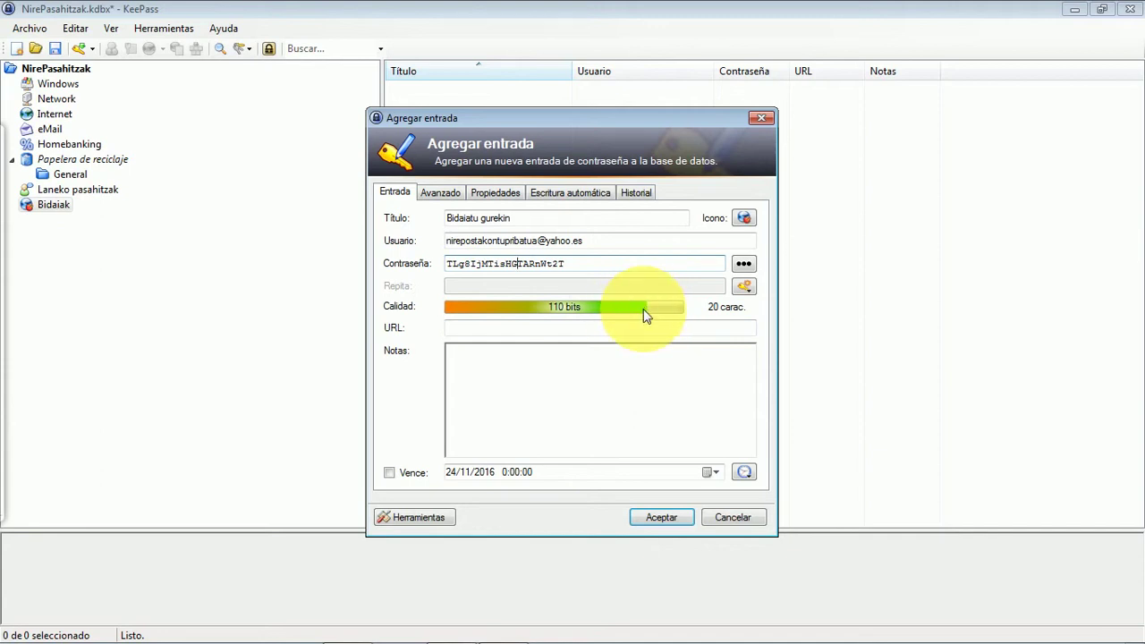
click(743, 287)
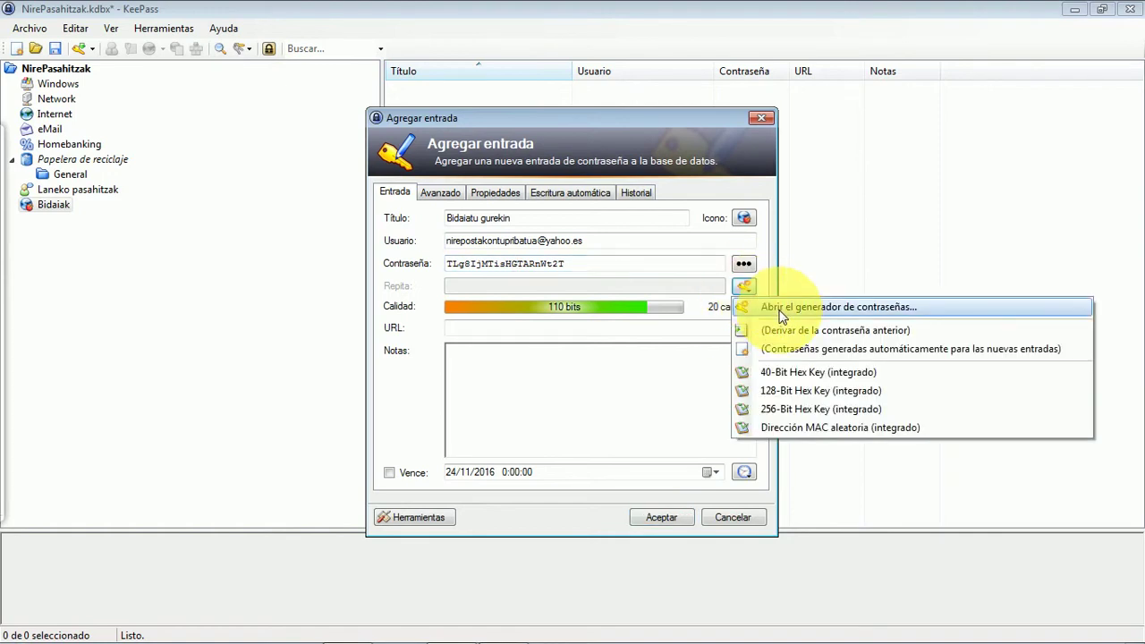
- In the password generator, enable special characters (no spaces) and set length to 22
click(781, 308)
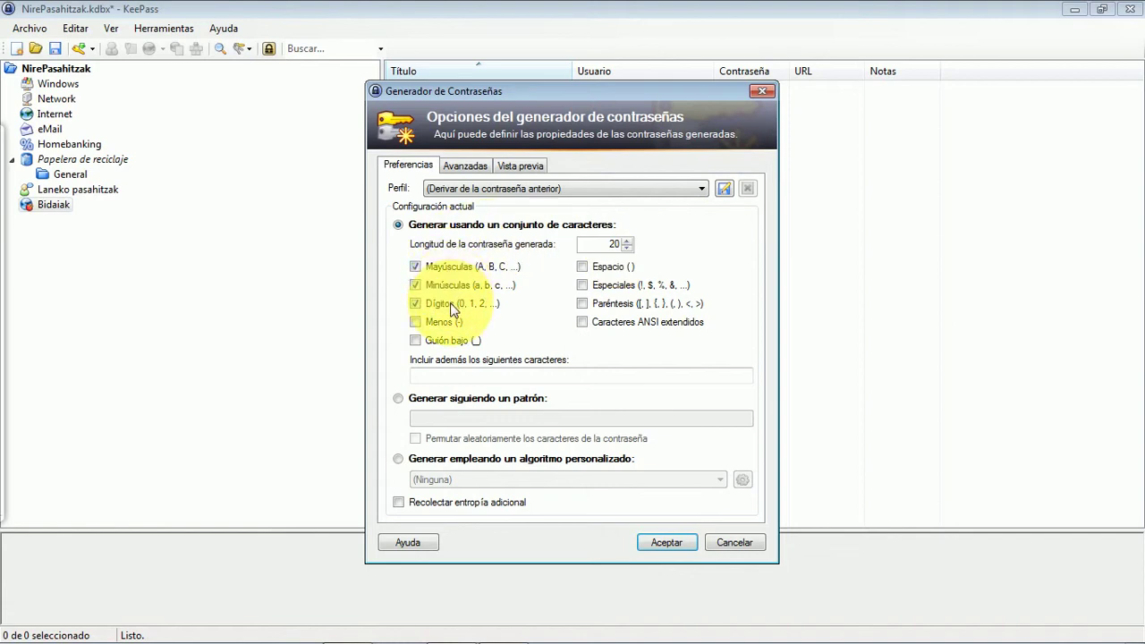
click(582, 285)
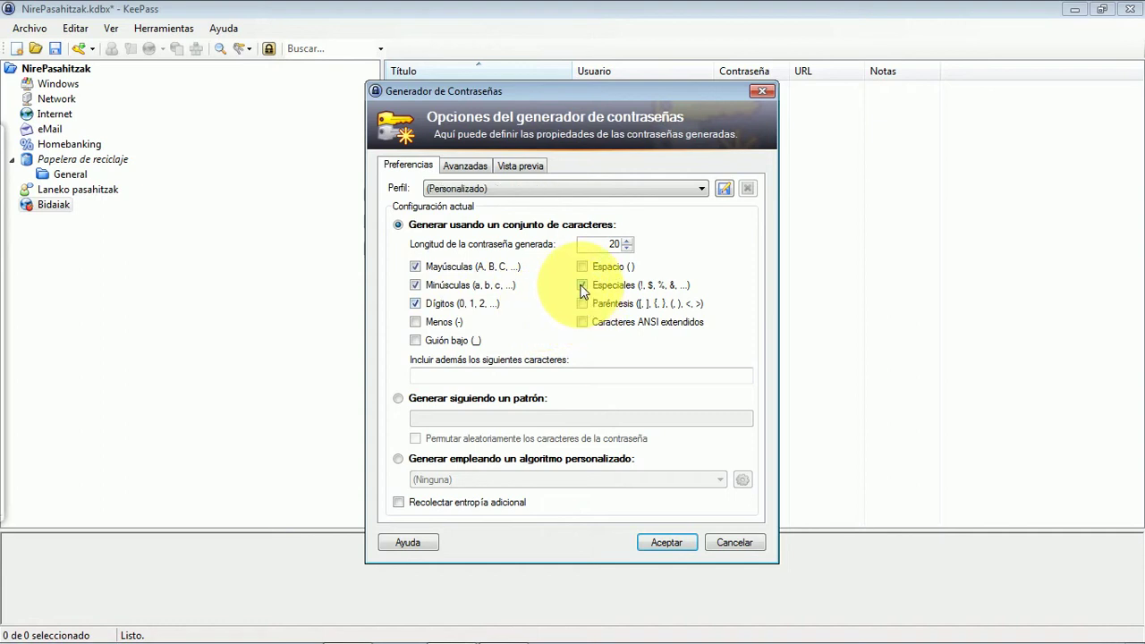
click(582, 267)
click(582, 267)
click(626, 241)
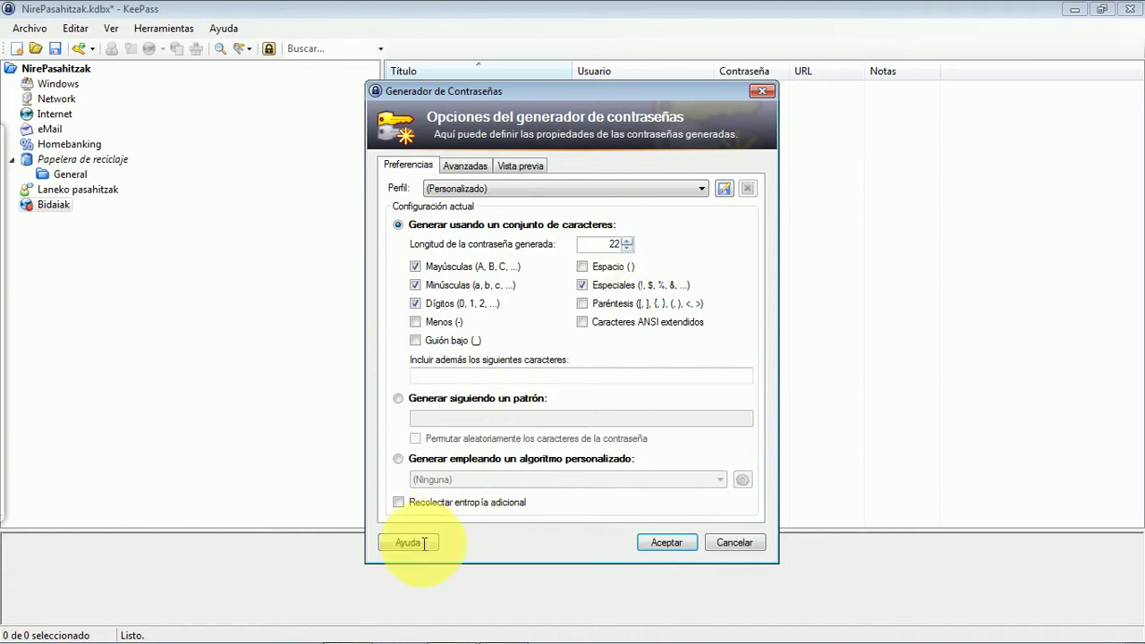
- Accept the generated 133-bit password and save the Bidaiatu gurekin entry
click(652, 540)
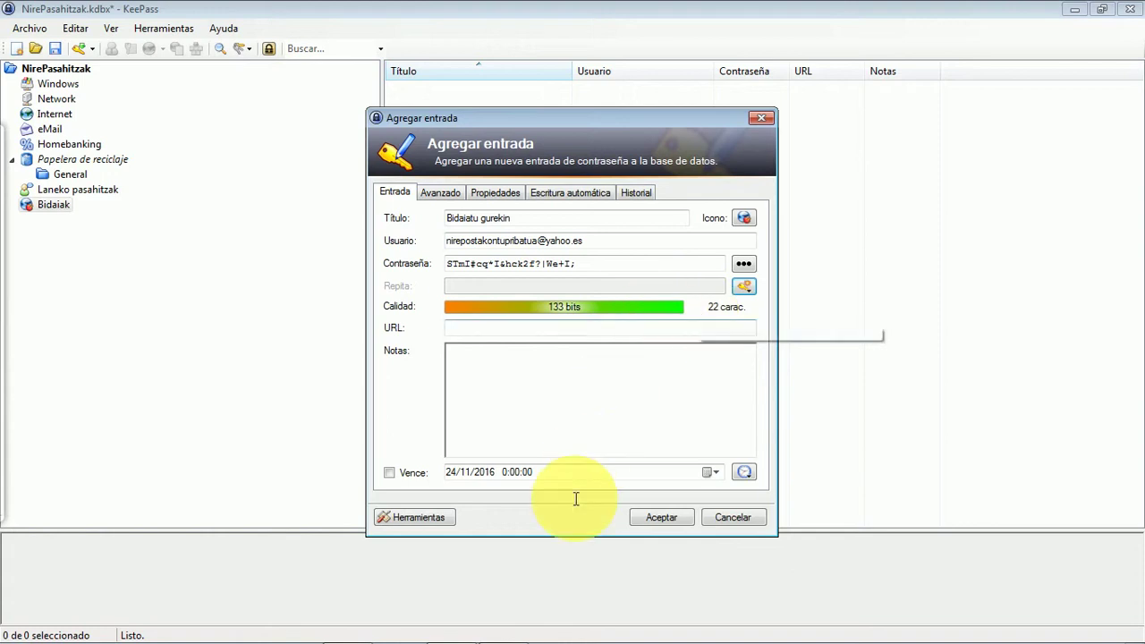
click(659, 518)
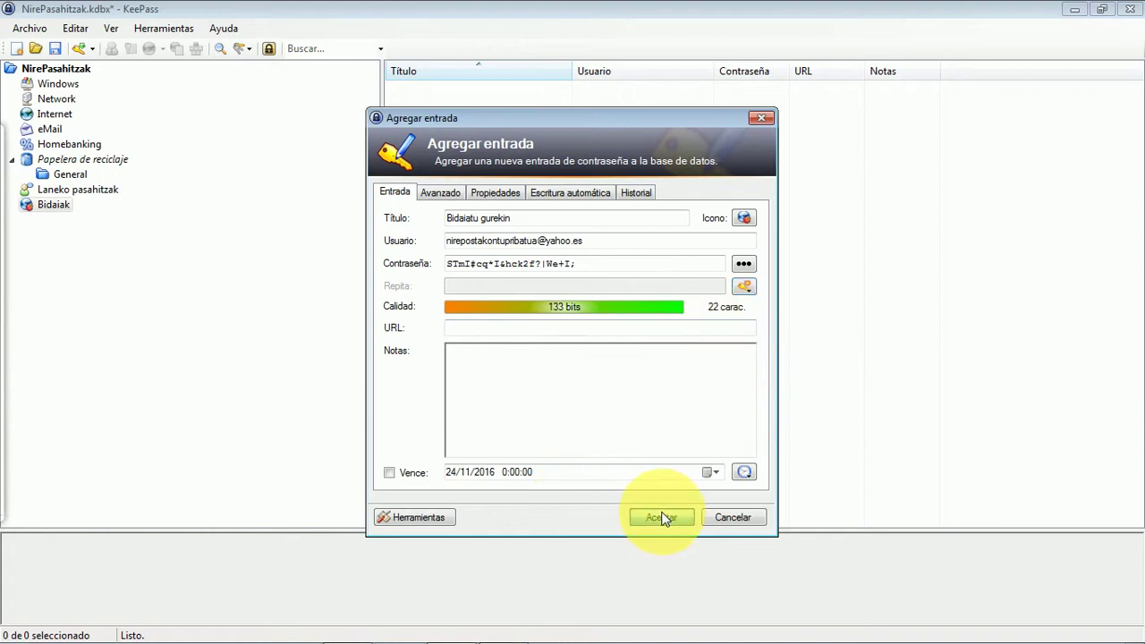